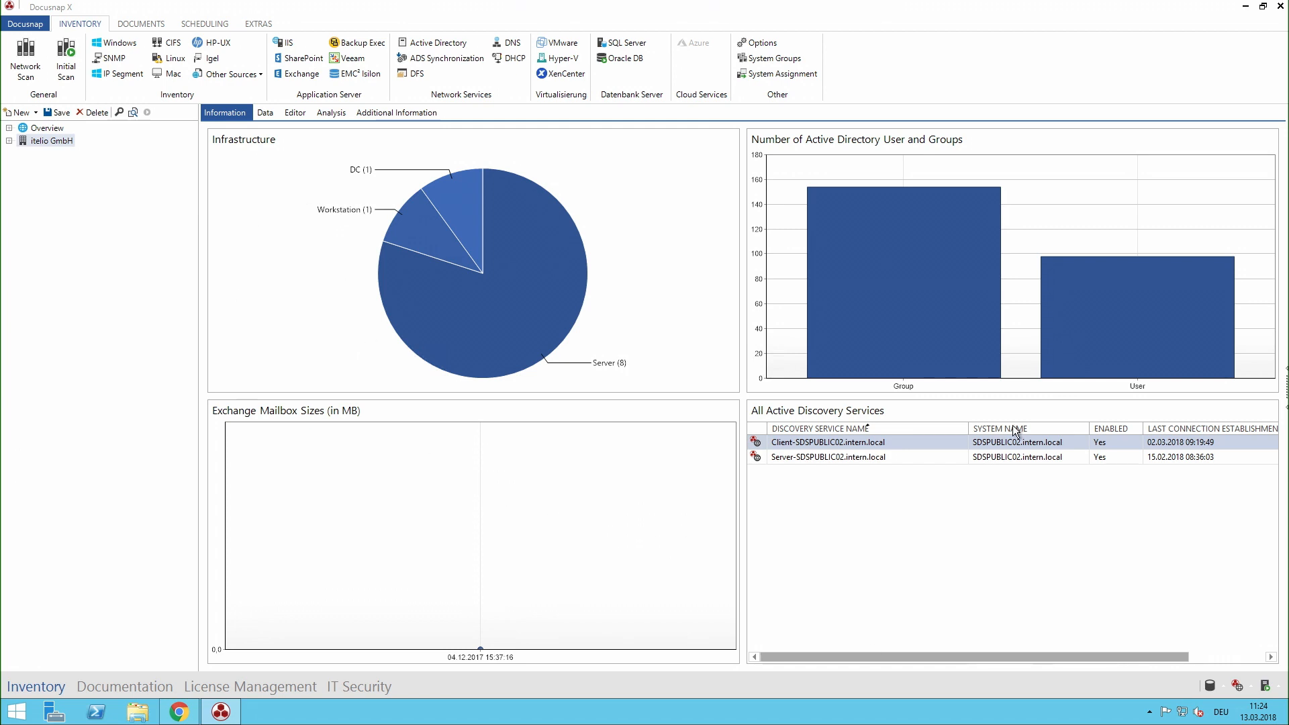
Step: Open the editable details of the Docusnap Phone asset under itelio GmbH's other assets, IT Systems, IP Phone
left_click(9, 141)
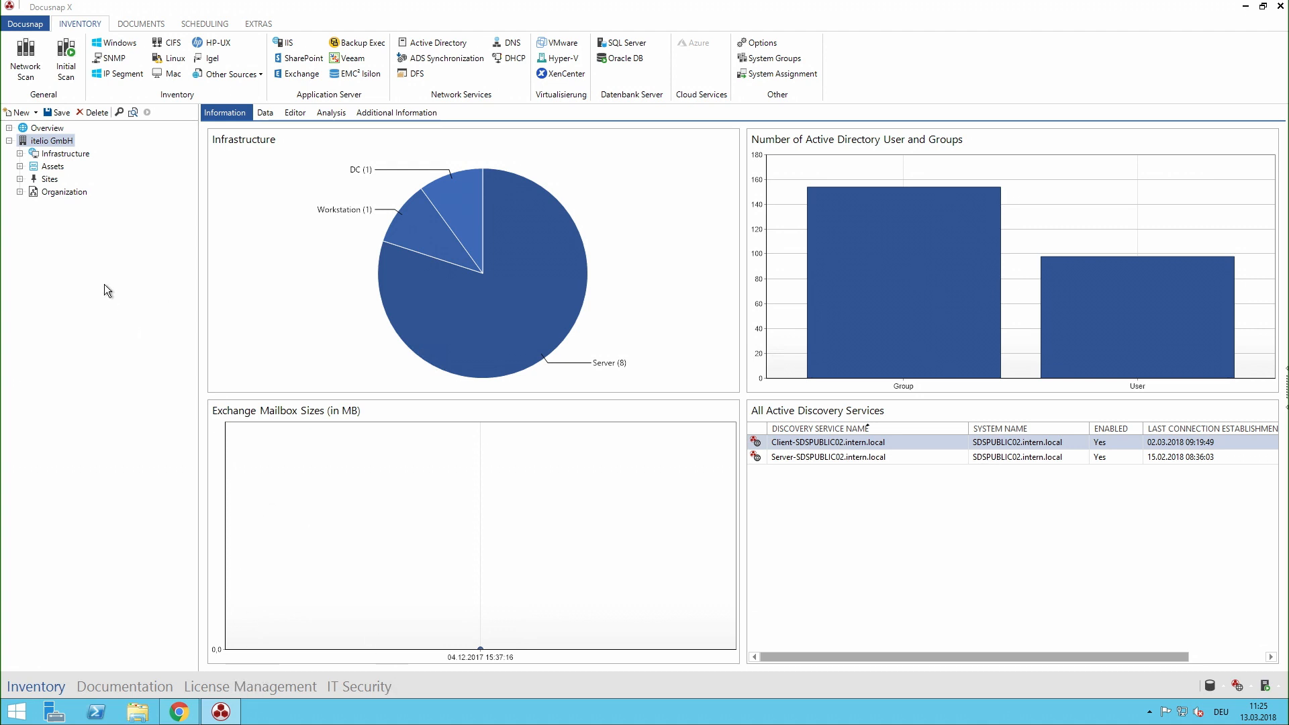
left_click(19, 166)
left_click(30, 230)
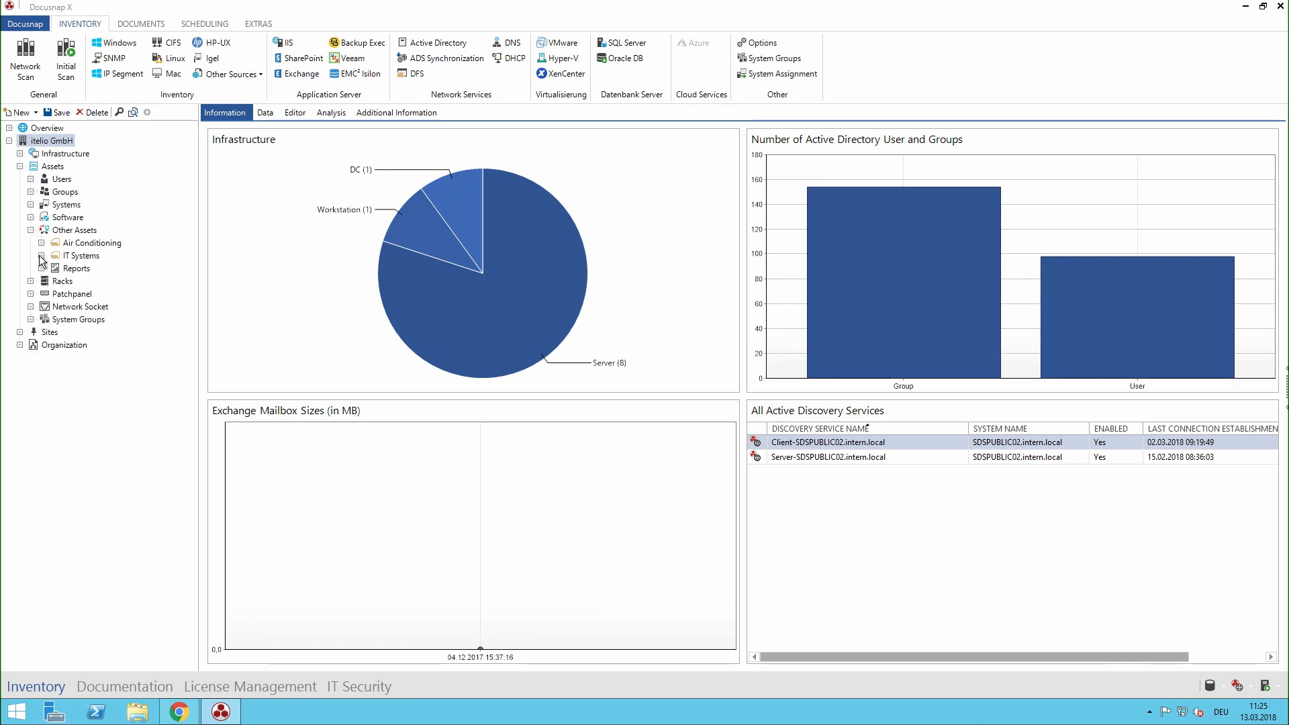
left_click(41, 255)
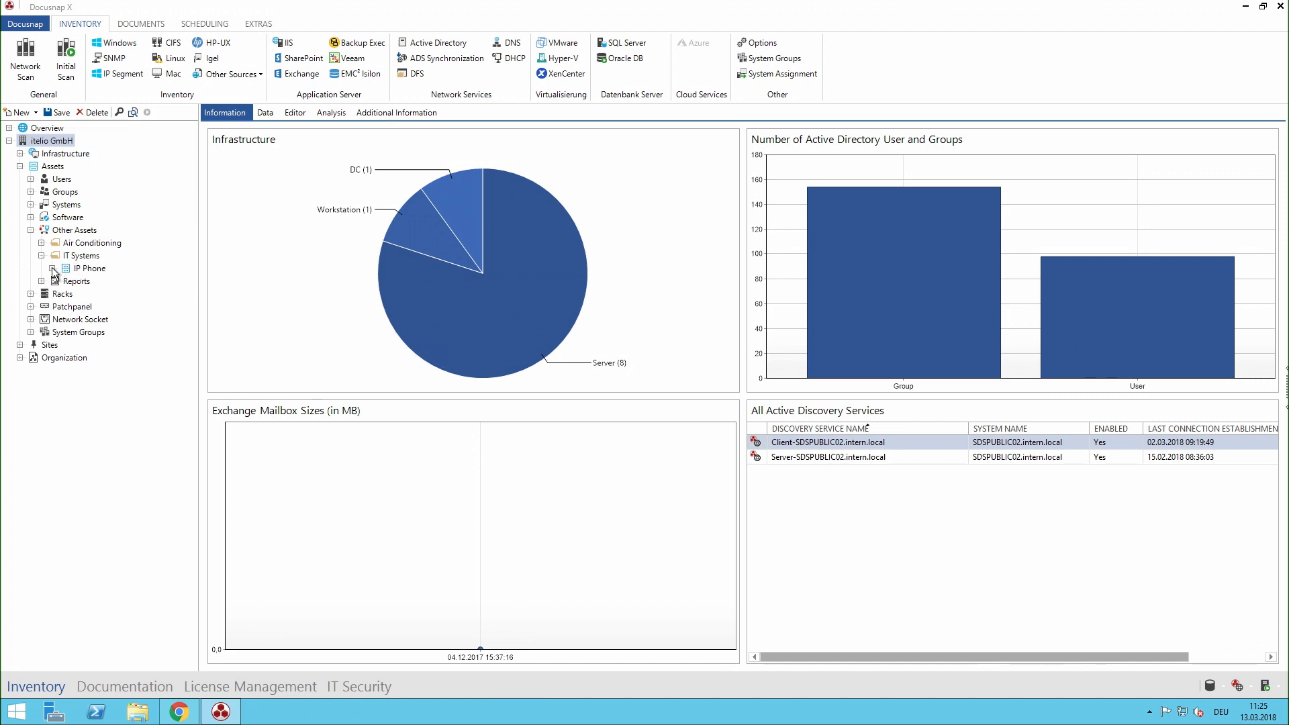
left_click(52, 268)
left_click(94, 281)
left_click(255, 114)
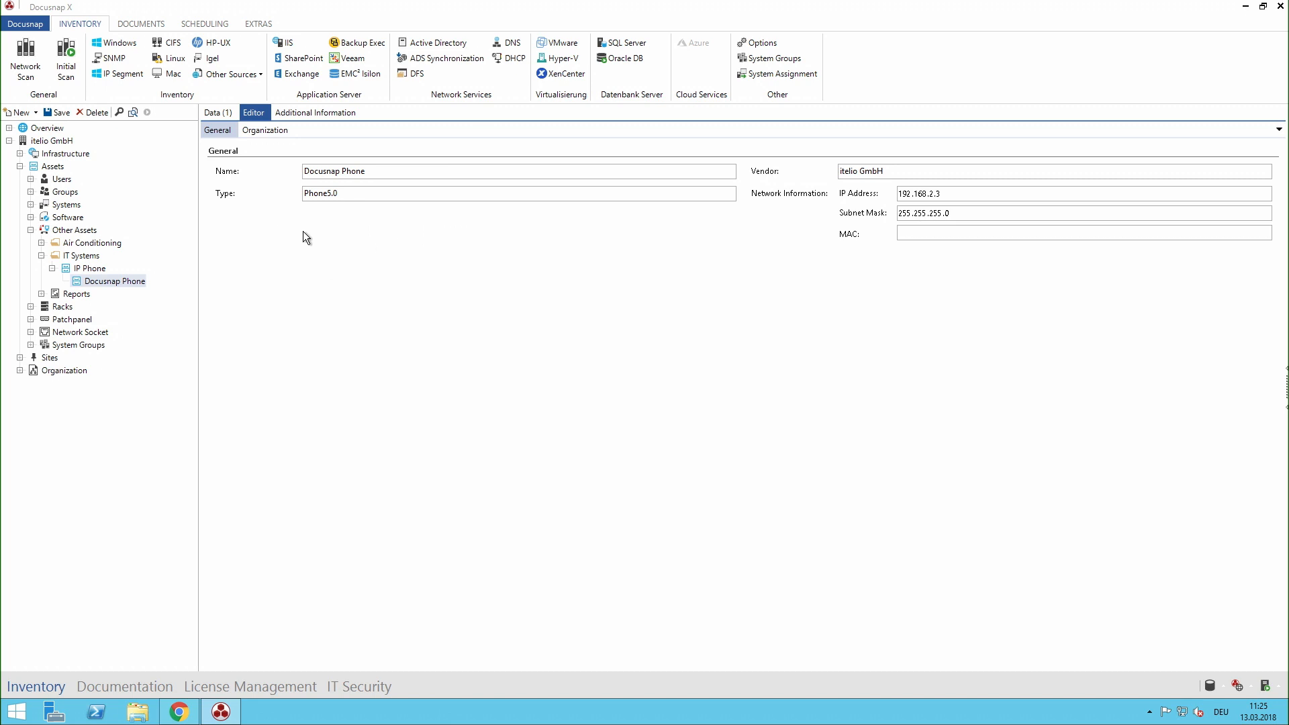
Step: Open the IT asset class management in Docusnap Management
left_click(25, 23)
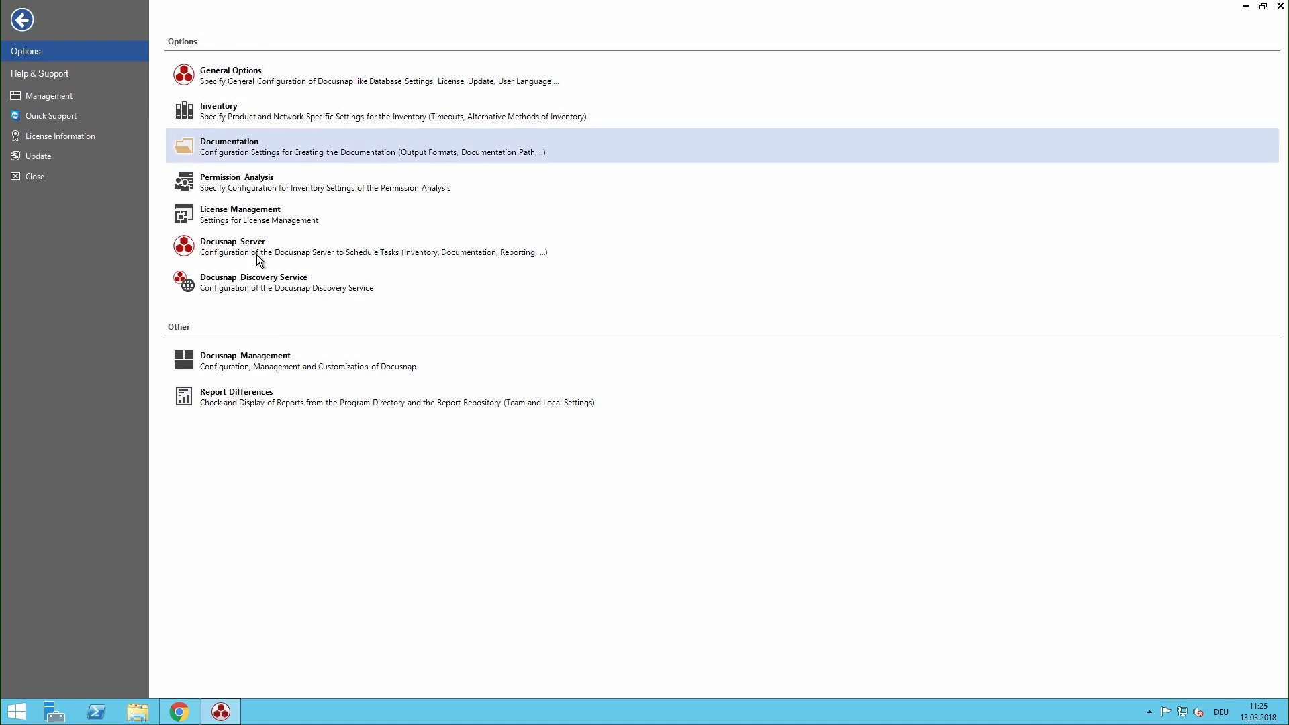
left_click(263, 355)
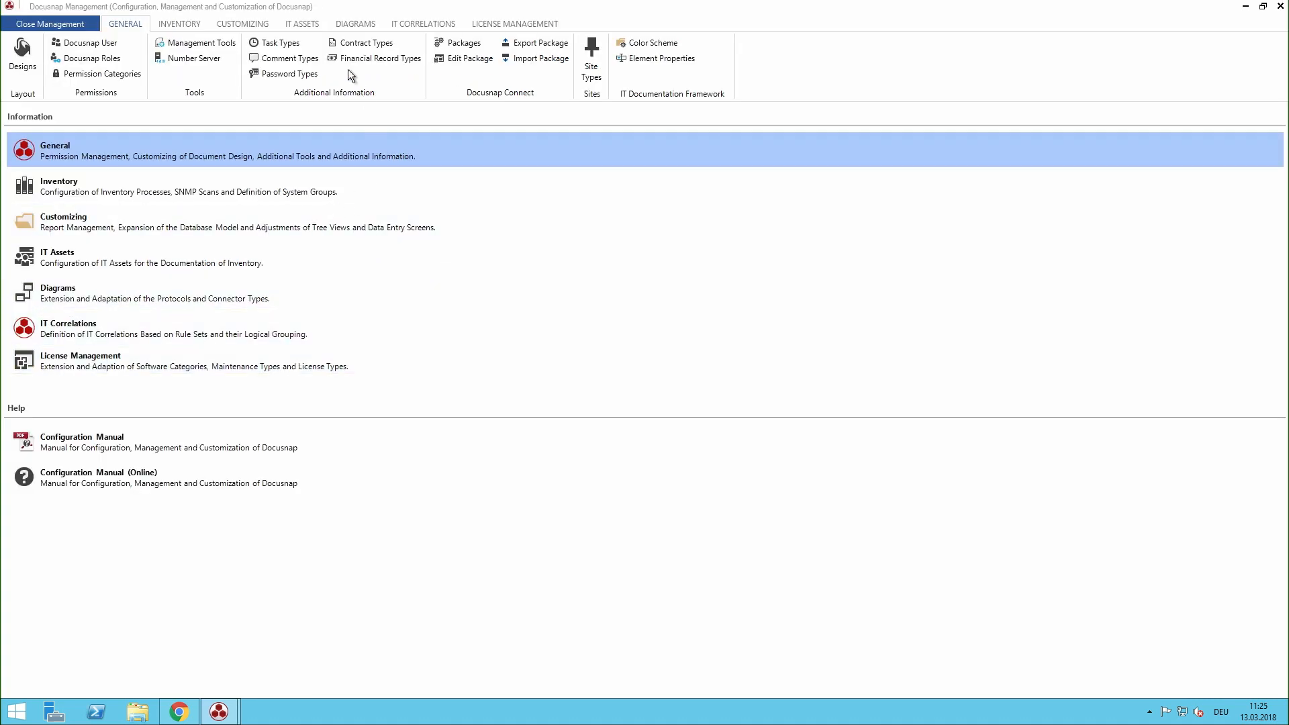
left_click(308, 26)
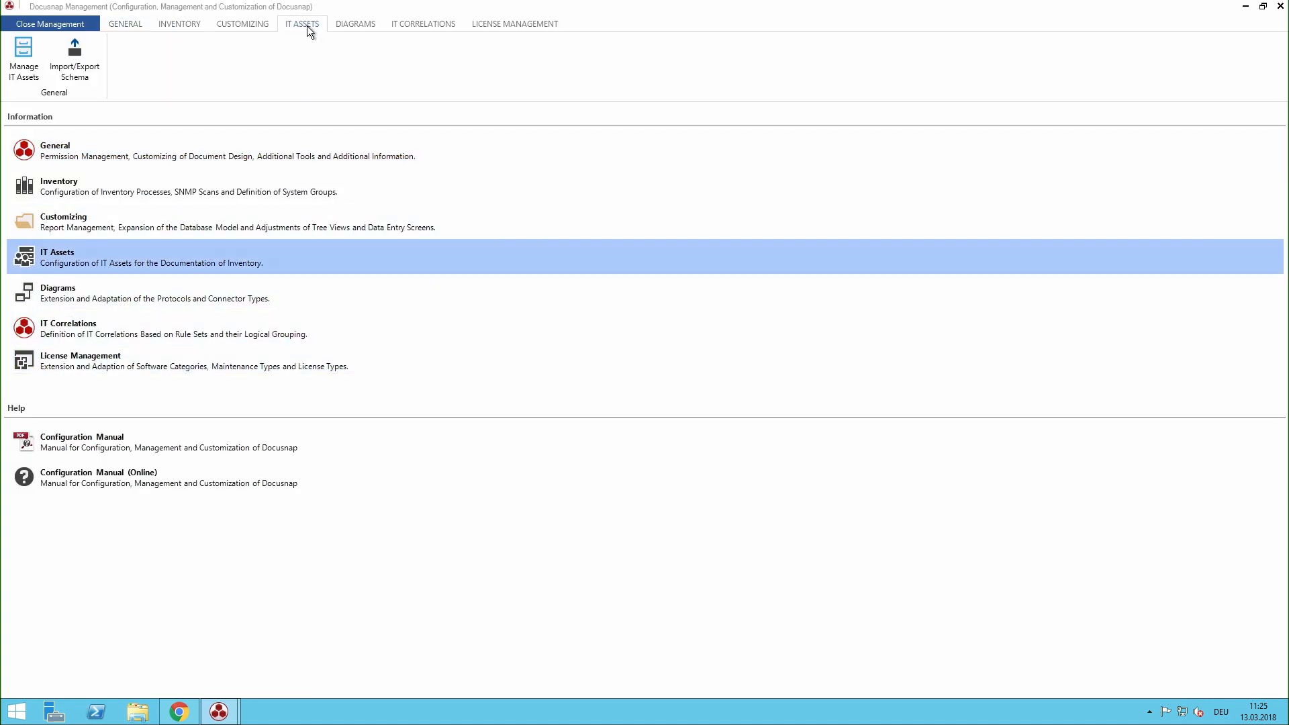
left_click(22, 74)
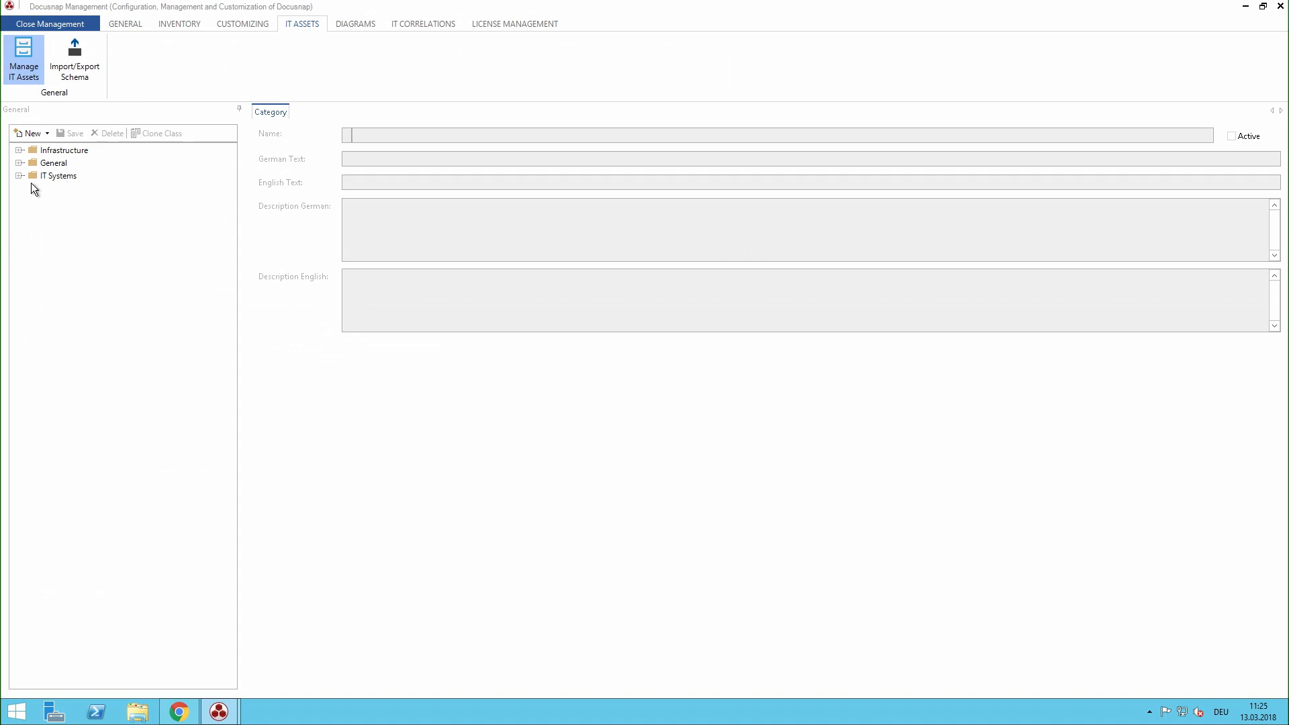
Step: Select the xGeneral section of the xIPphone class within IT Systems and show its properties
left_click(20, 177)
left_click(30, 228)
left_click(41, 240)
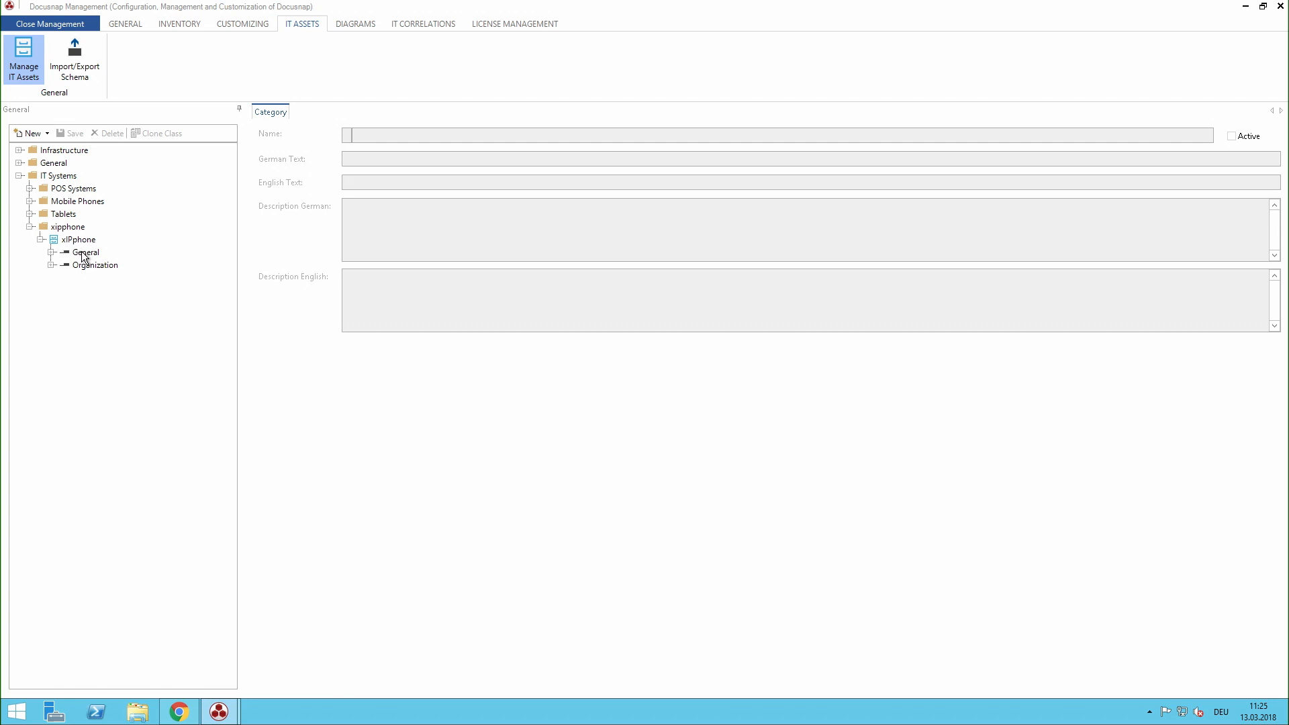
left_click(52, 252)
left_click(98, 266)
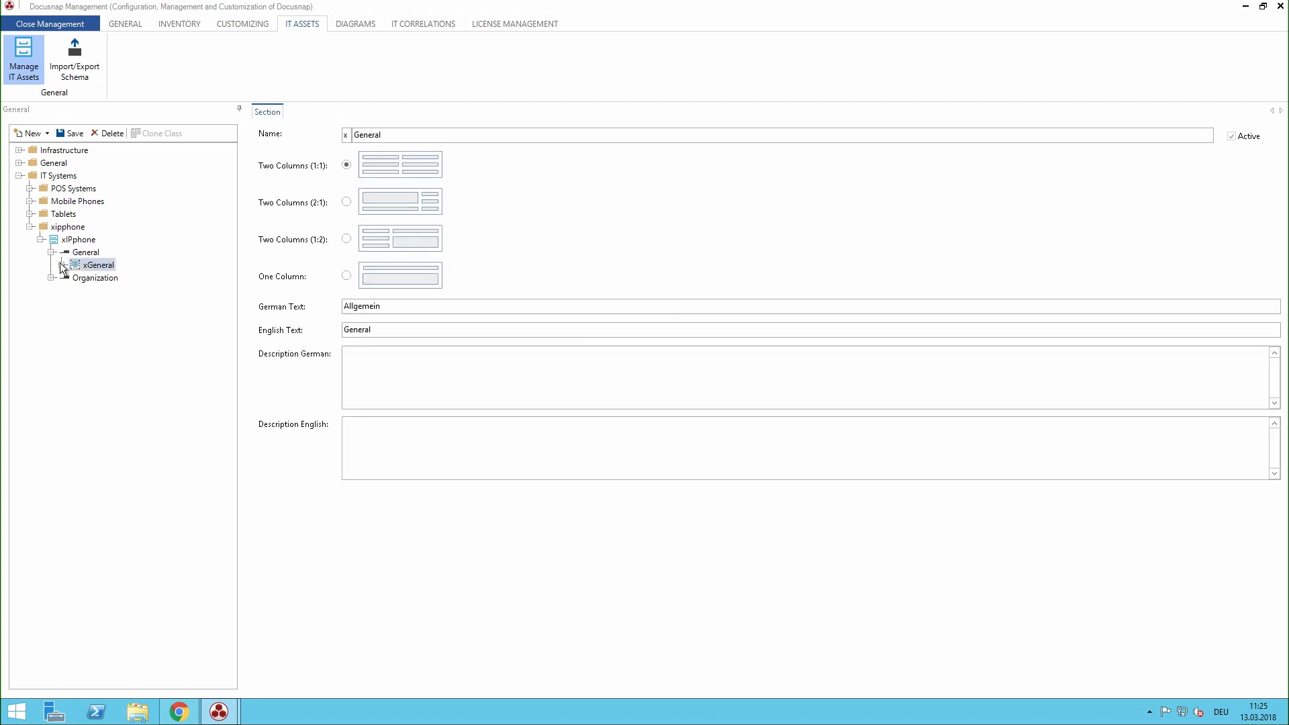
left_click(62, 265)
Step: Add a property named User to the xGeneral section, with User as its German and English text
left_click(35, 135)
left_click(47, 178)
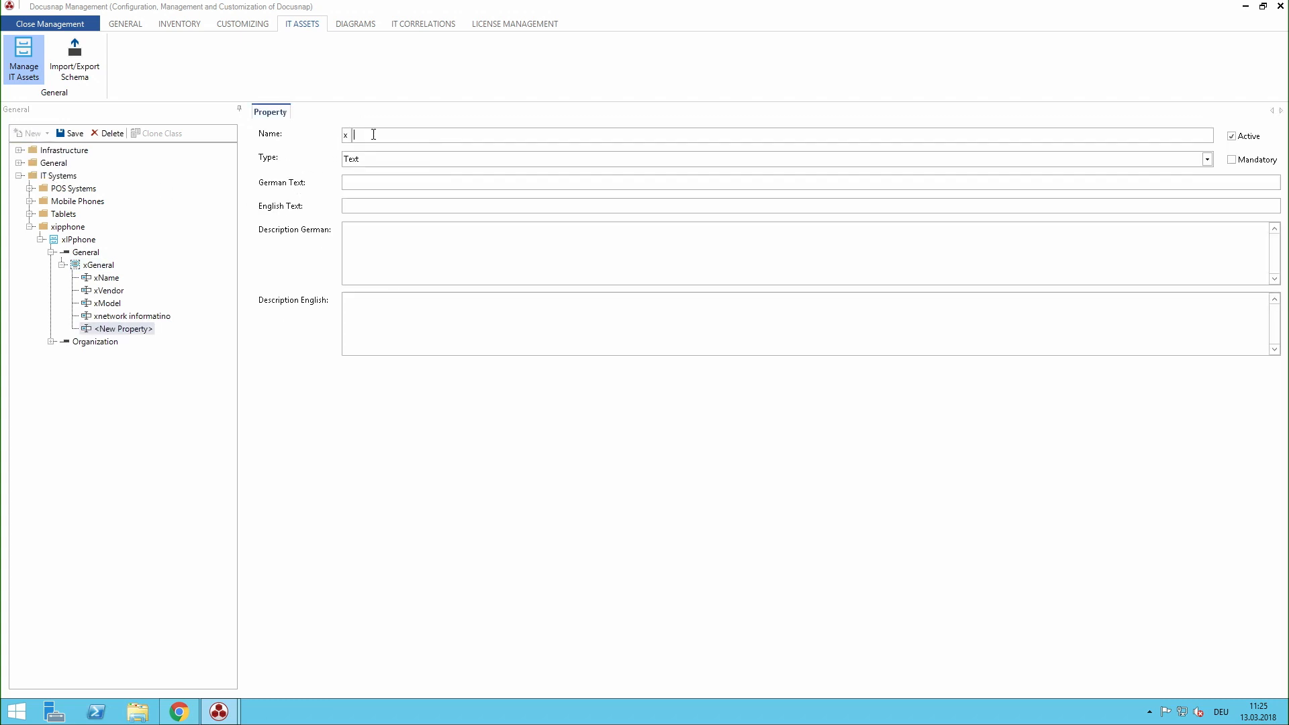
type("Us")
key("Tab")
key("Tab")
key("Tab")
key("Tab")
type("User")
Step: Set the new property's type to User/Group Selection and save it
left_click(386, 157)
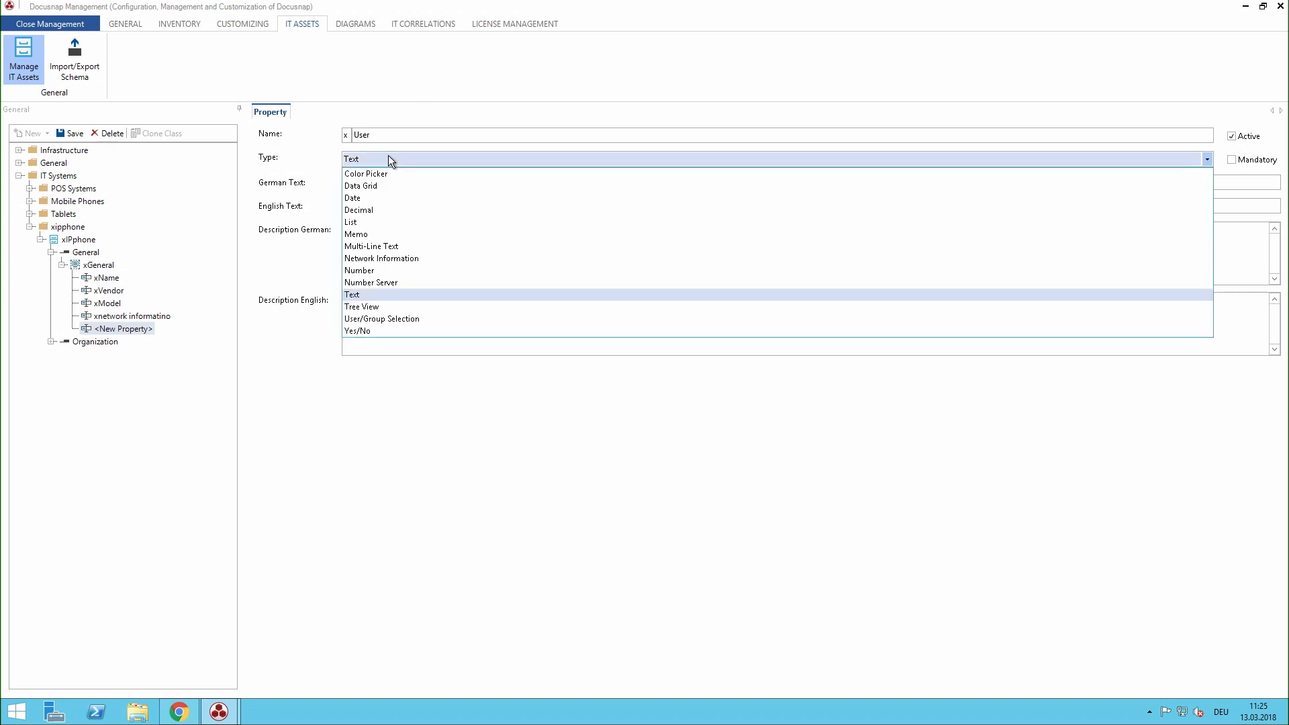
left_click(386, 318)
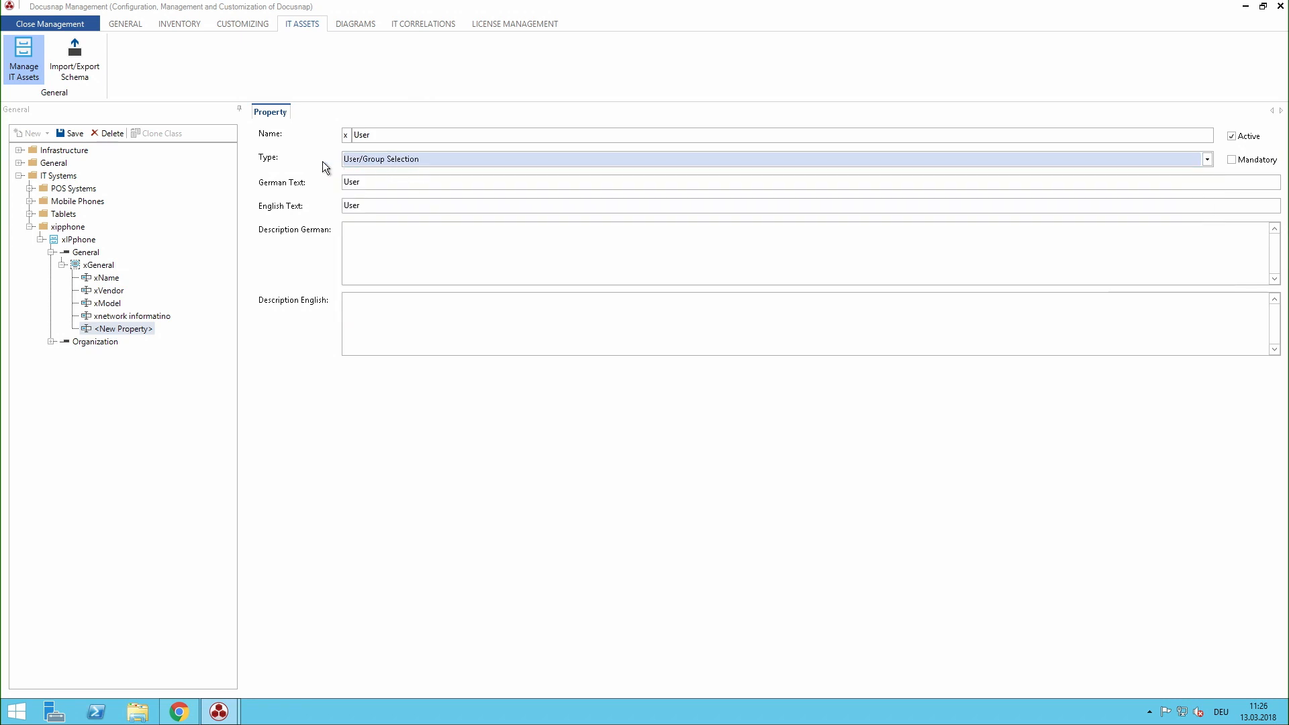
left_click(71, 134)
Step: Leave the management area and reopen the Docusnap Phone record in itelio GmbH's asset inventory
left_click(43, 24)
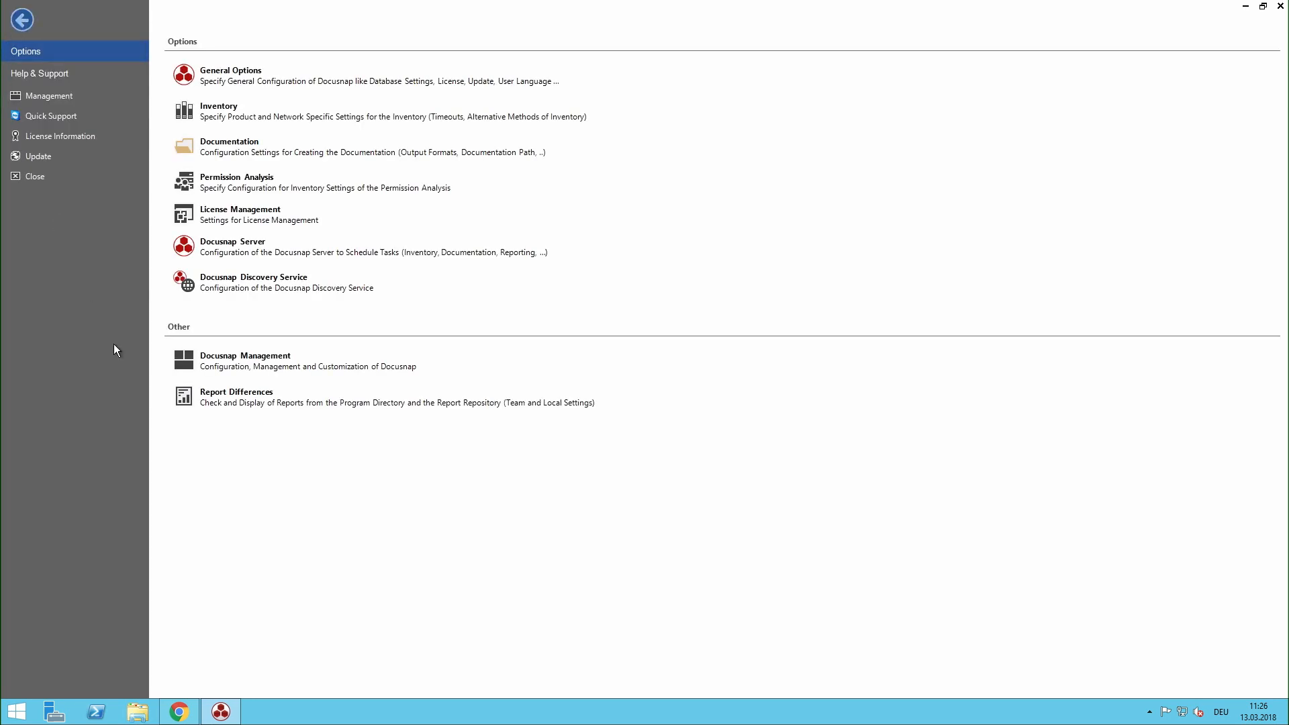
key("Escape")
left_click(9, 141)
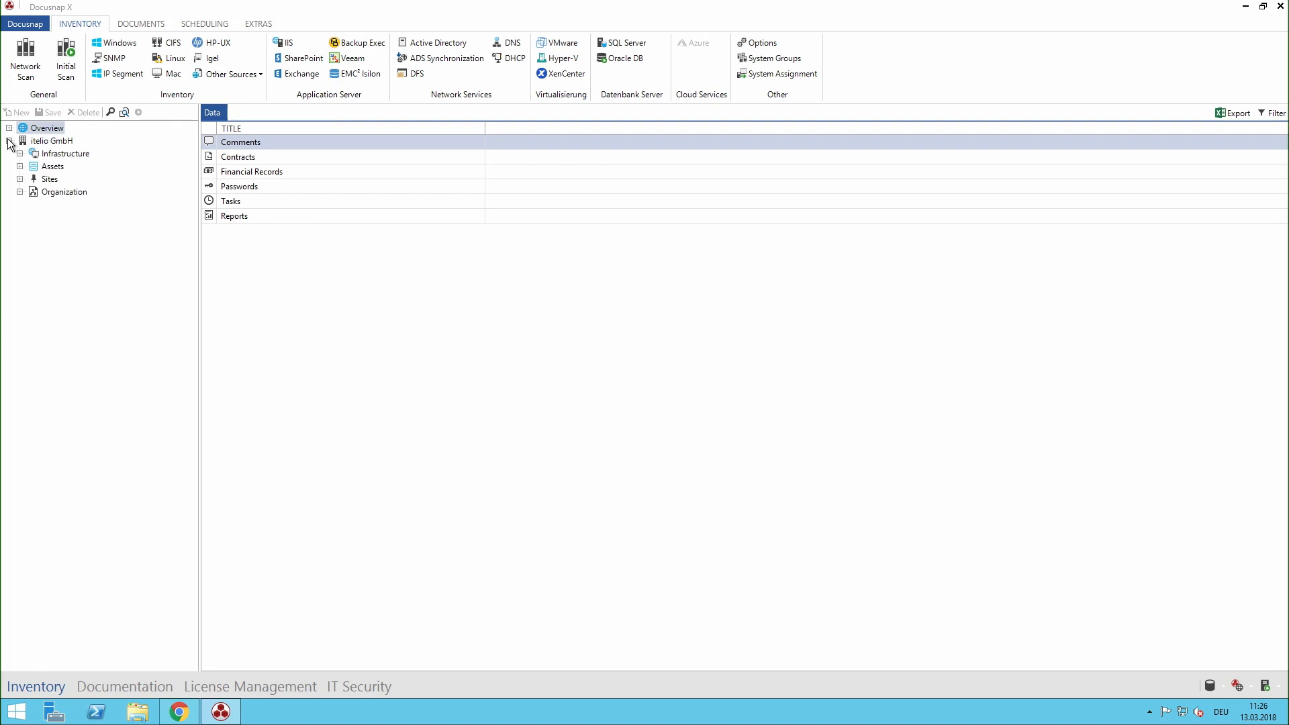
left_click(19, 166)
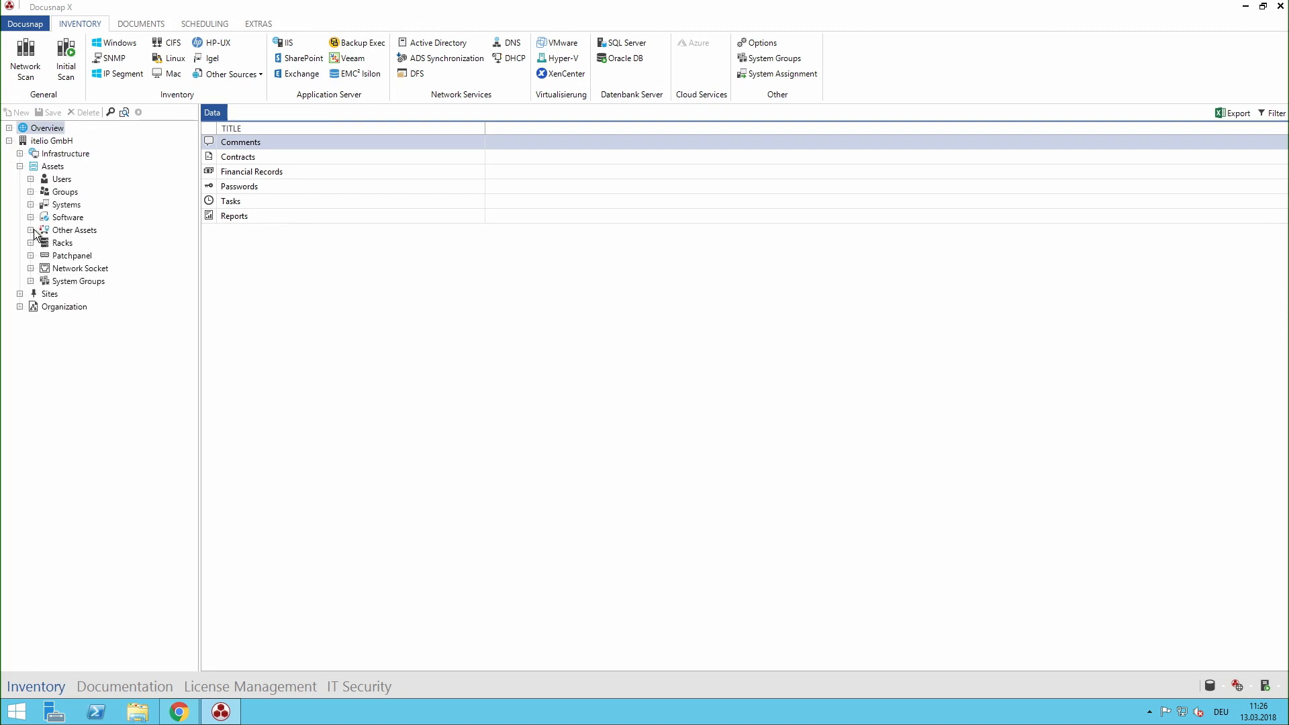
left_click(30, 230)
left_click(41, 255)
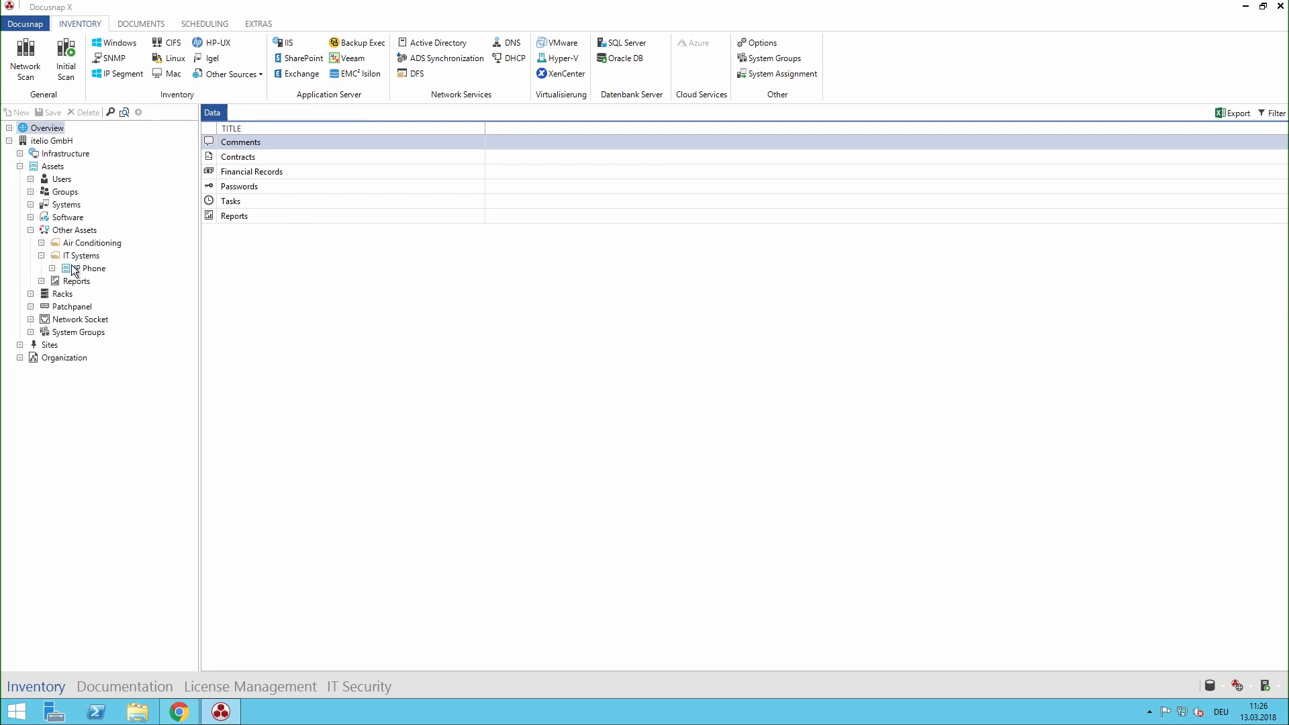
left_click(75, 269)
left_click(52, 267)
left_click(101, 281)
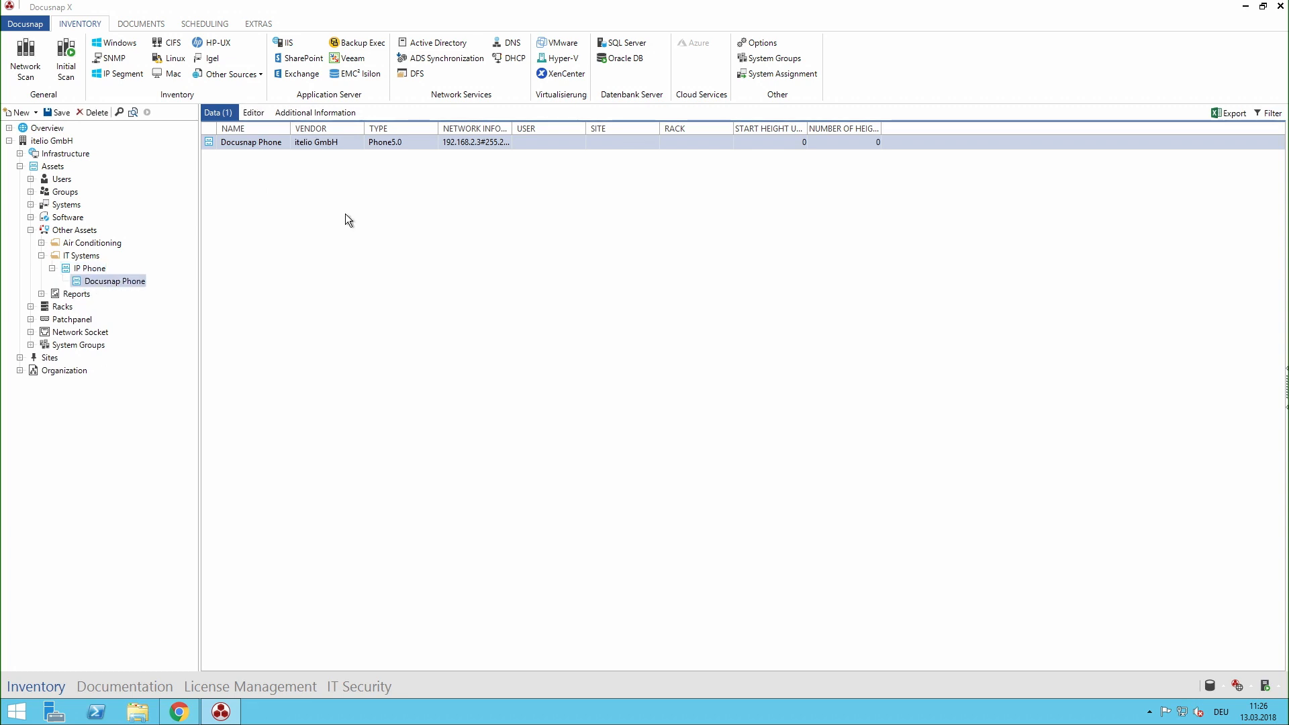
Step: Assign the second user account matching "d." to the Docusnap Phone and save the record
left_click(344, 259)
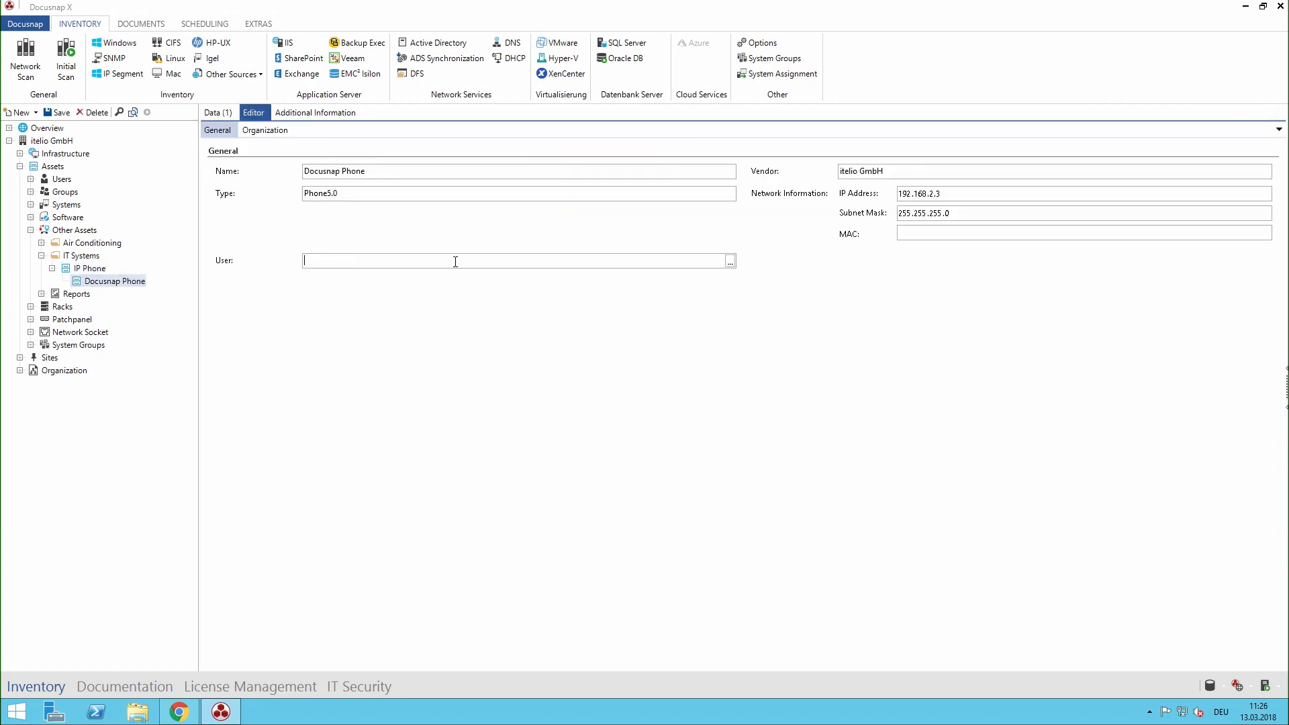
type("d.")
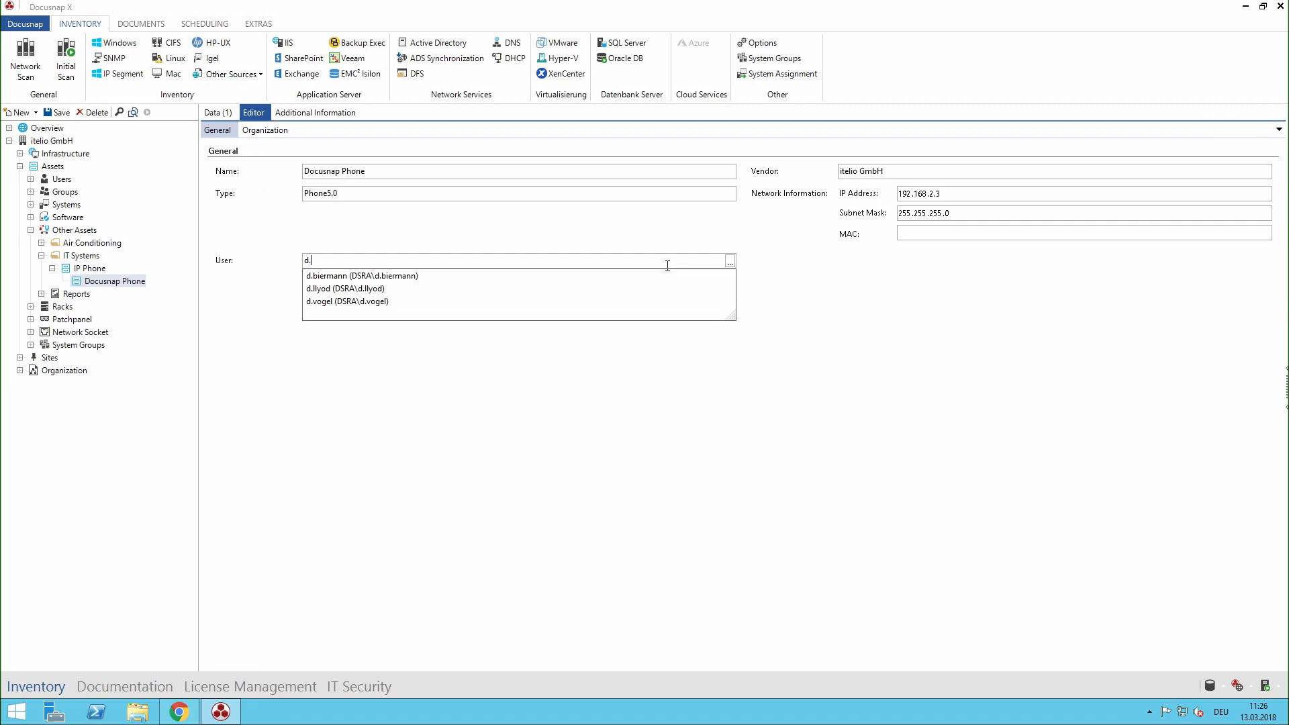
left_click(380, 288)
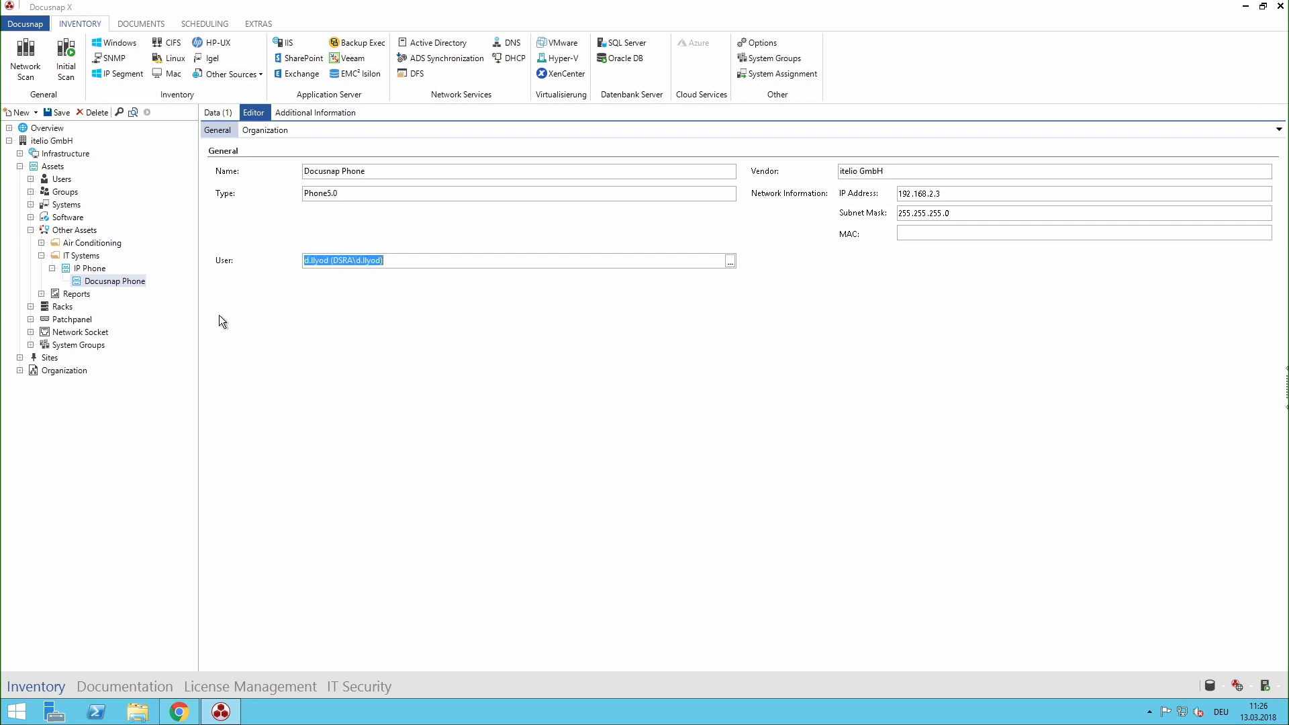
left_click(60, 113)
Step: Generate the User System Assignment management report for all offered users and review its asset table
left_click(31, 231)
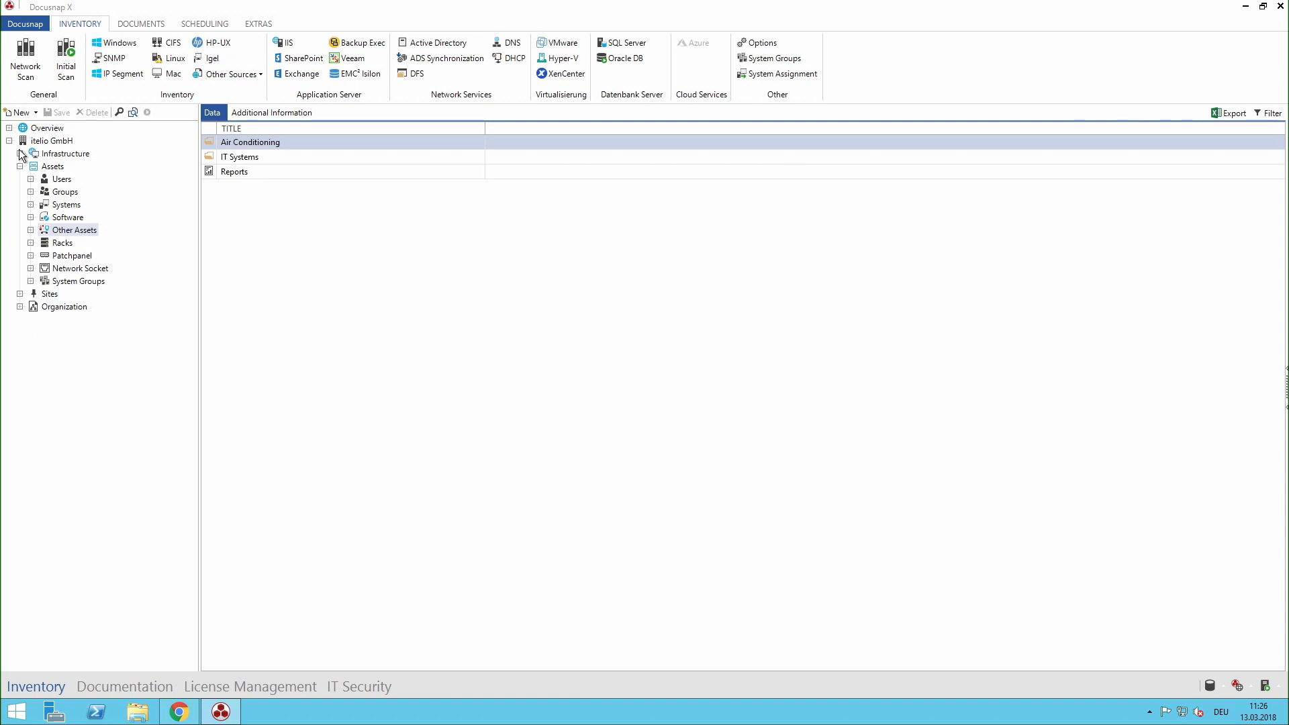
left_click(20, 153)
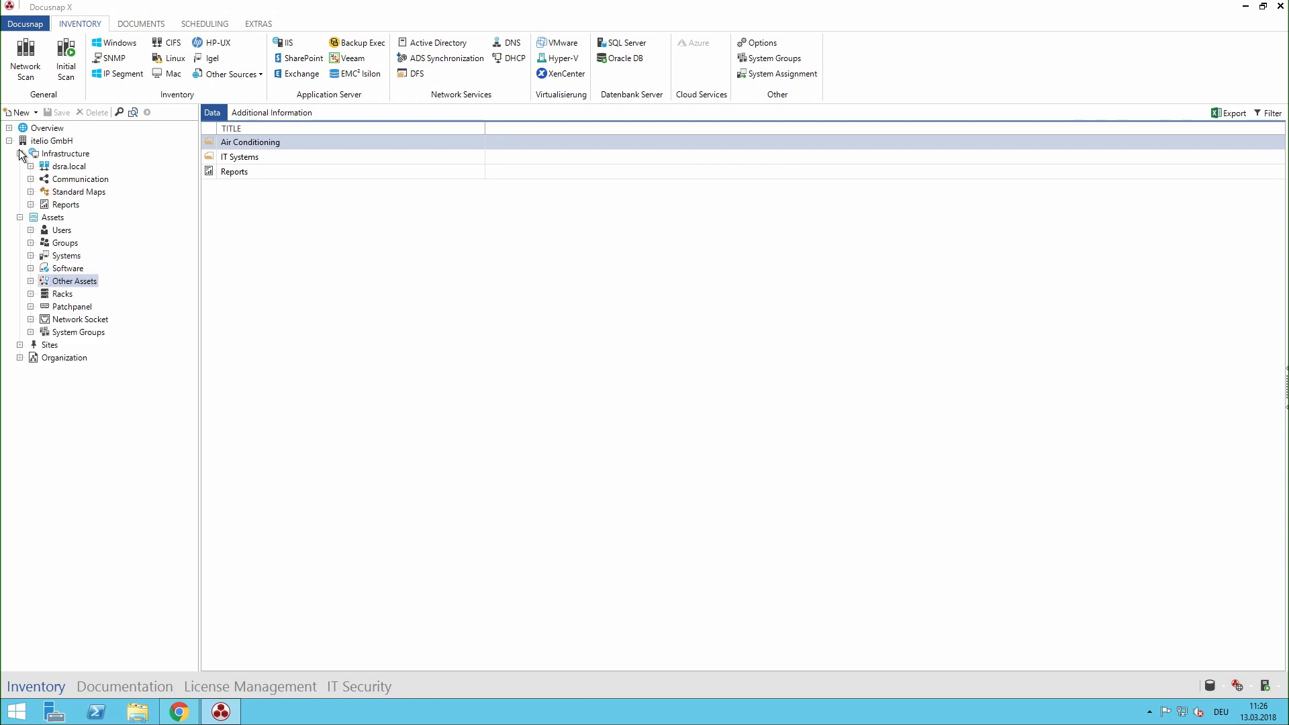
left_click(31, 204)
left_click(41, 218)
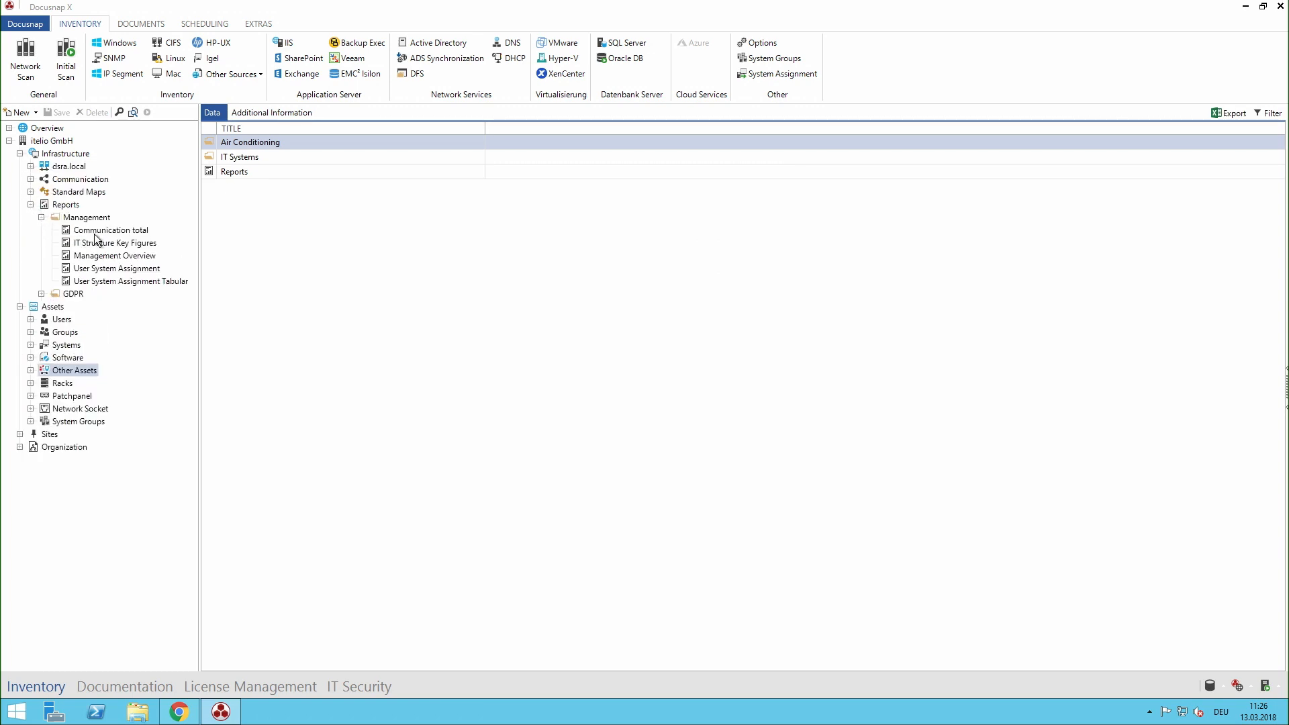
left_click(109, 269)
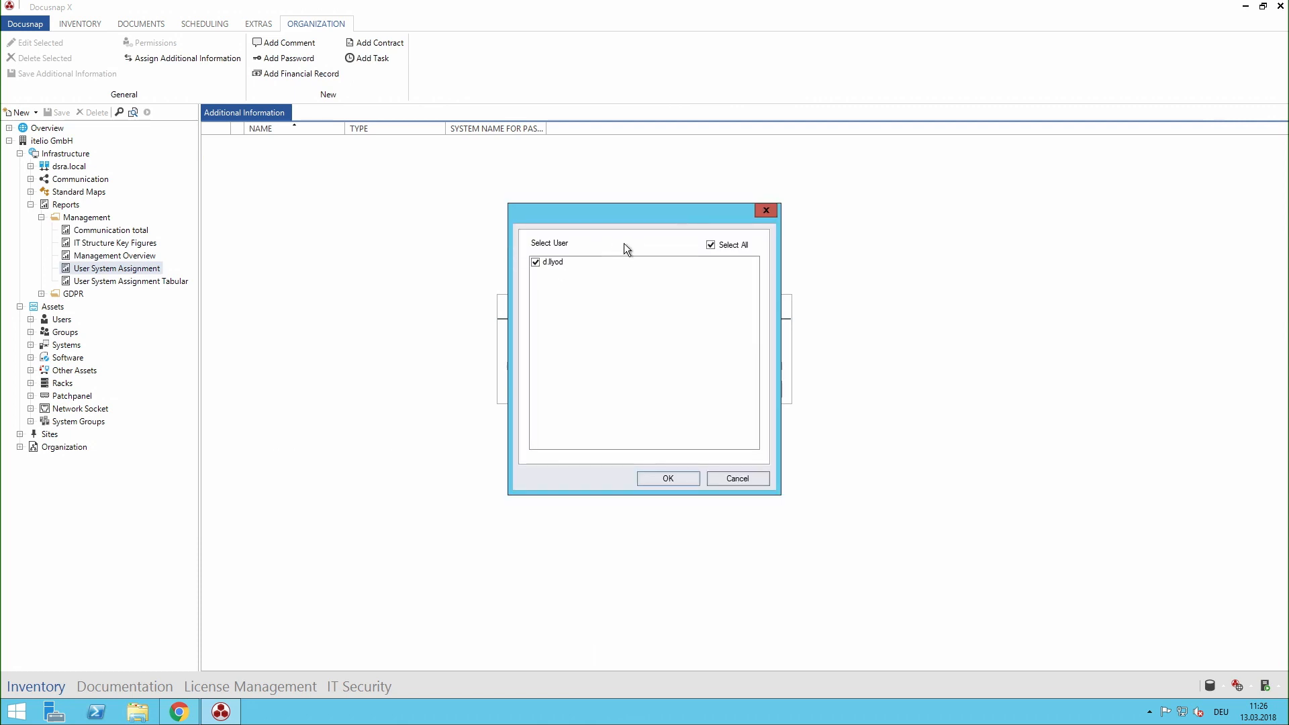
left_click(687, 481)
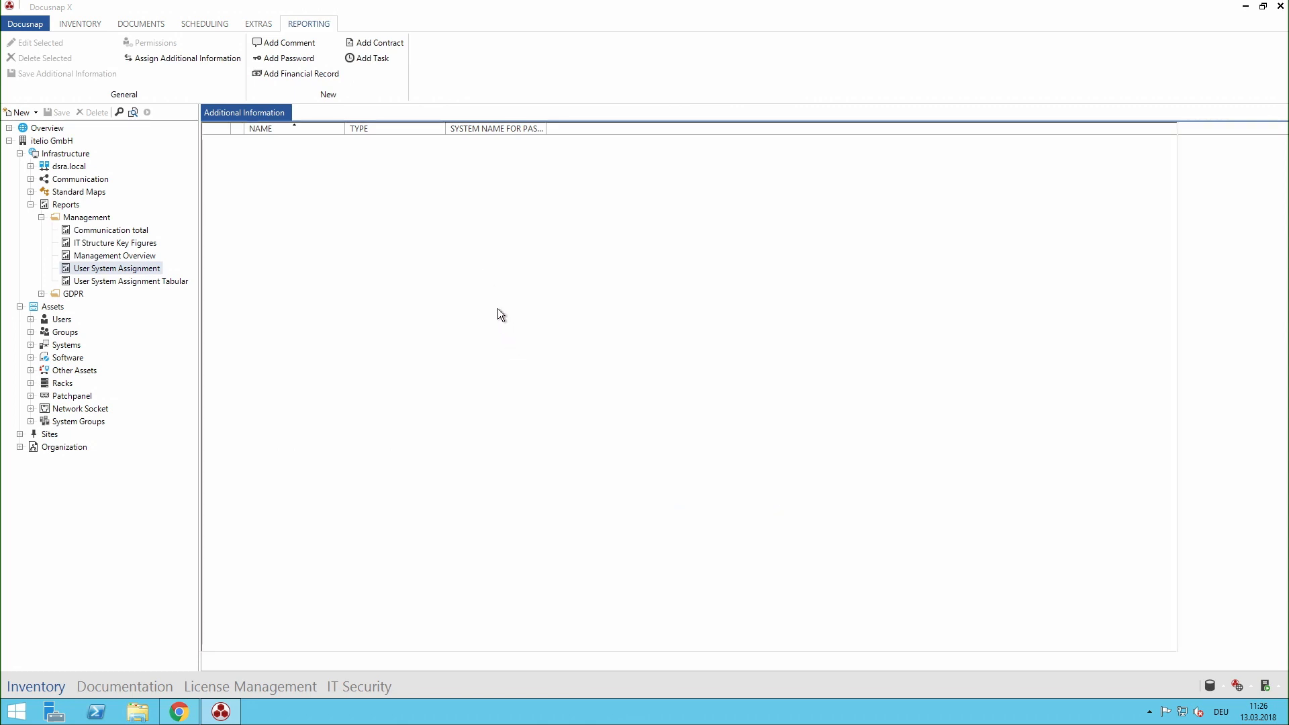
scroll(762, 338, "down", 8)
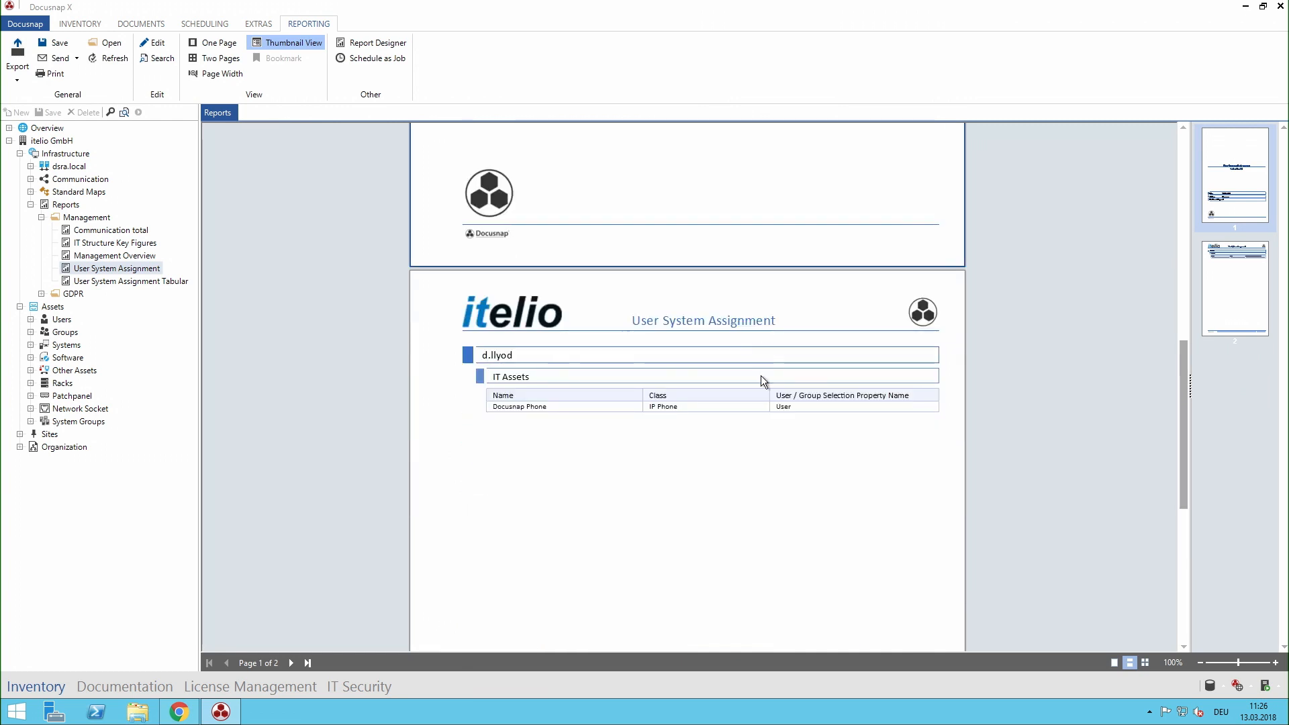
scroll(764, 444, "up", 1)
scroll(764, 447, "down", 3)
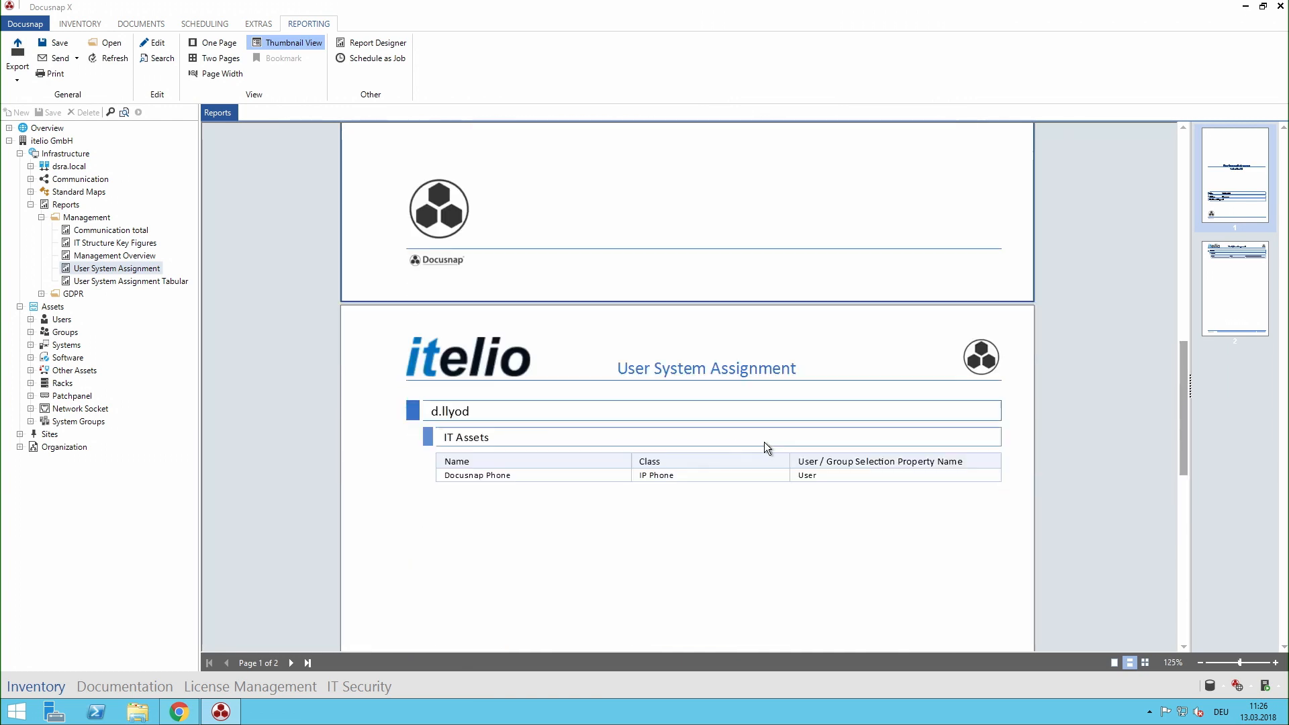
Step: Open the editable details of server DSDC01 in the dsra.local domain
left_click(34, 166)
left_click(30, 166)
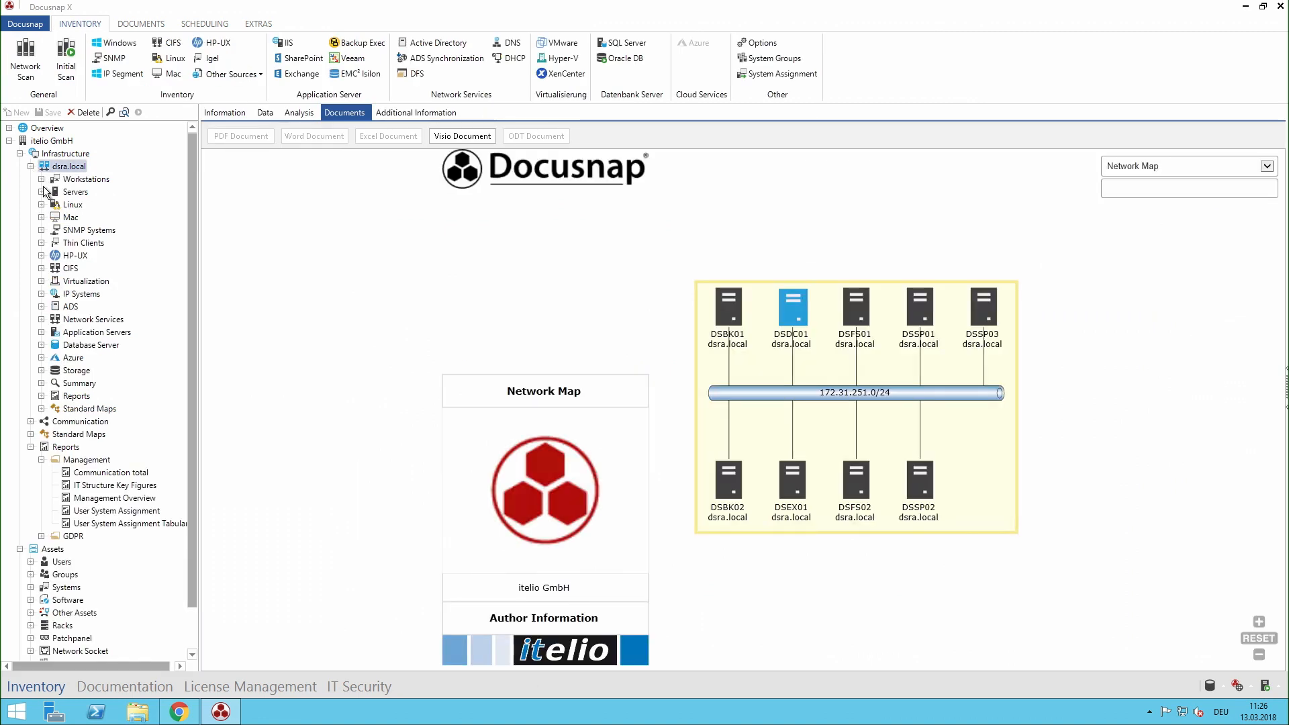
left_click(41, 191)
left_click(86, 230)
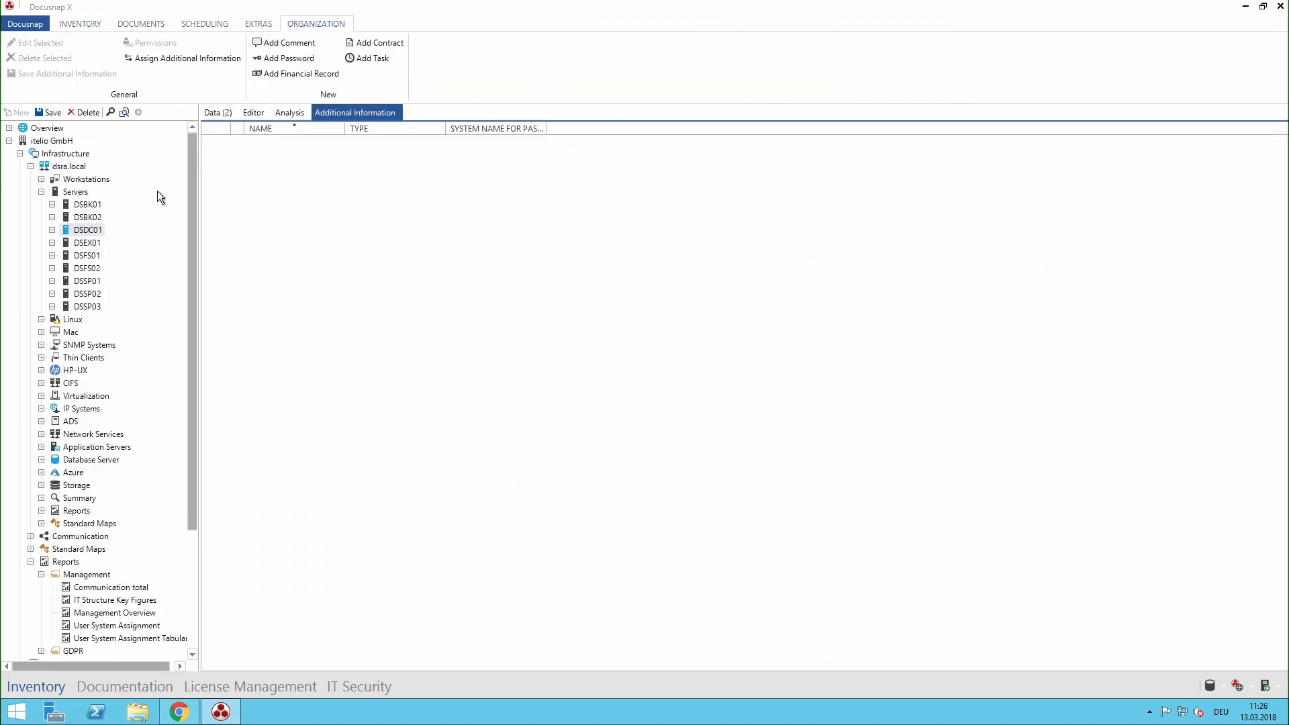
left_click(261, 116)
Step: Set the second user account matching "d." as server DSDC01's assigned user and save
left_click(852, 177)
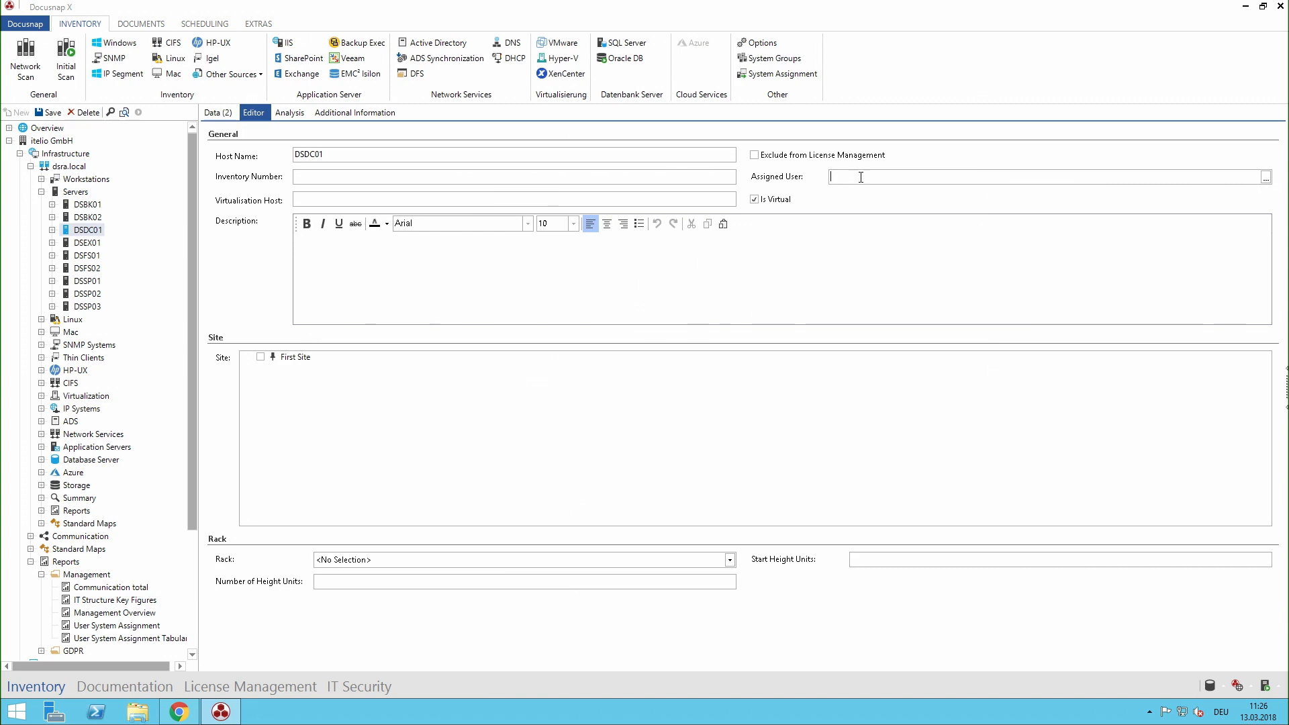
type("d.")
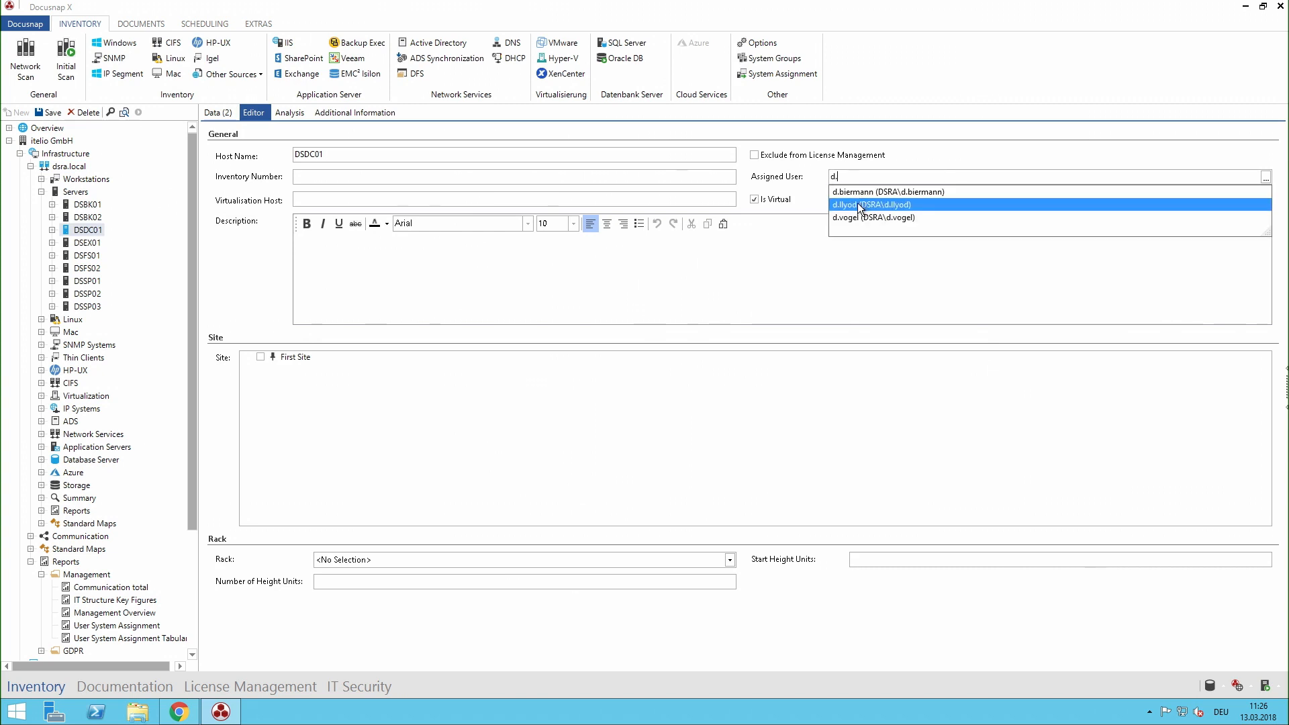
left_click(859, 202)
left_click(45, 115)
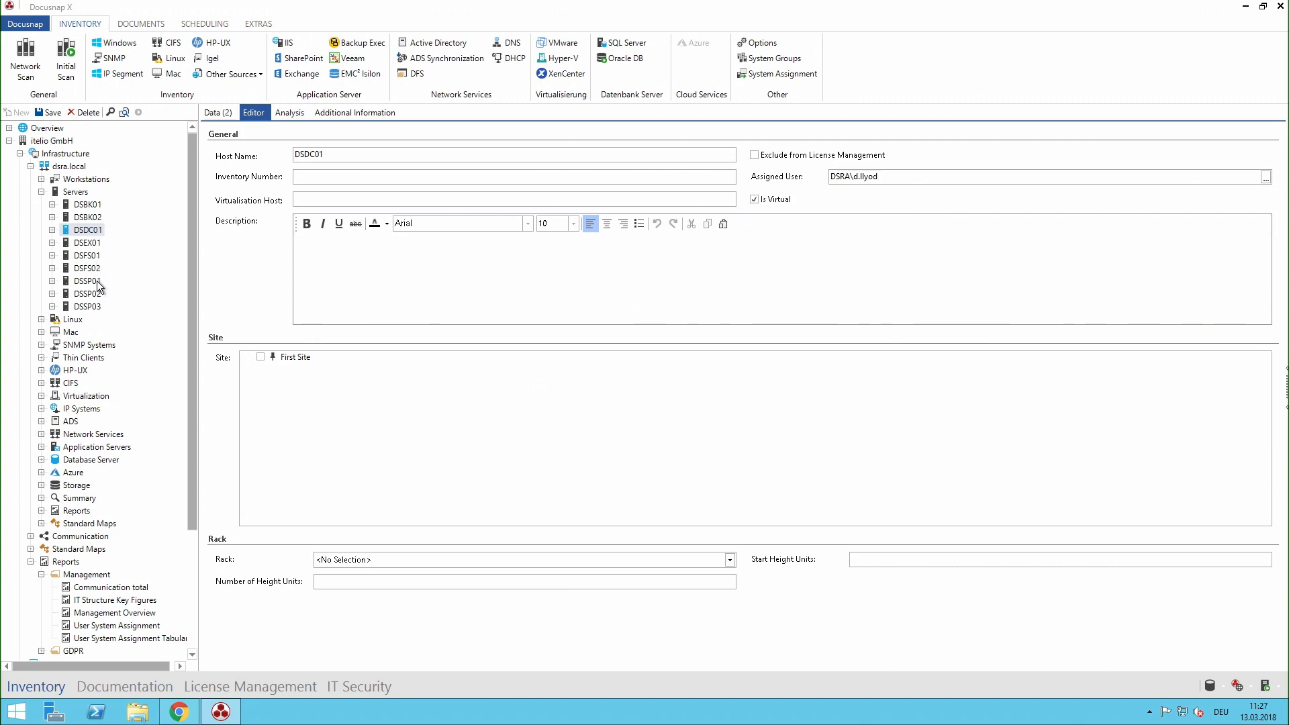
Step: Set the second user account matching "h." as server DSEX01's assigned user and save the record
left_click(87, 242)
left_click(839, 177)
type("h.")
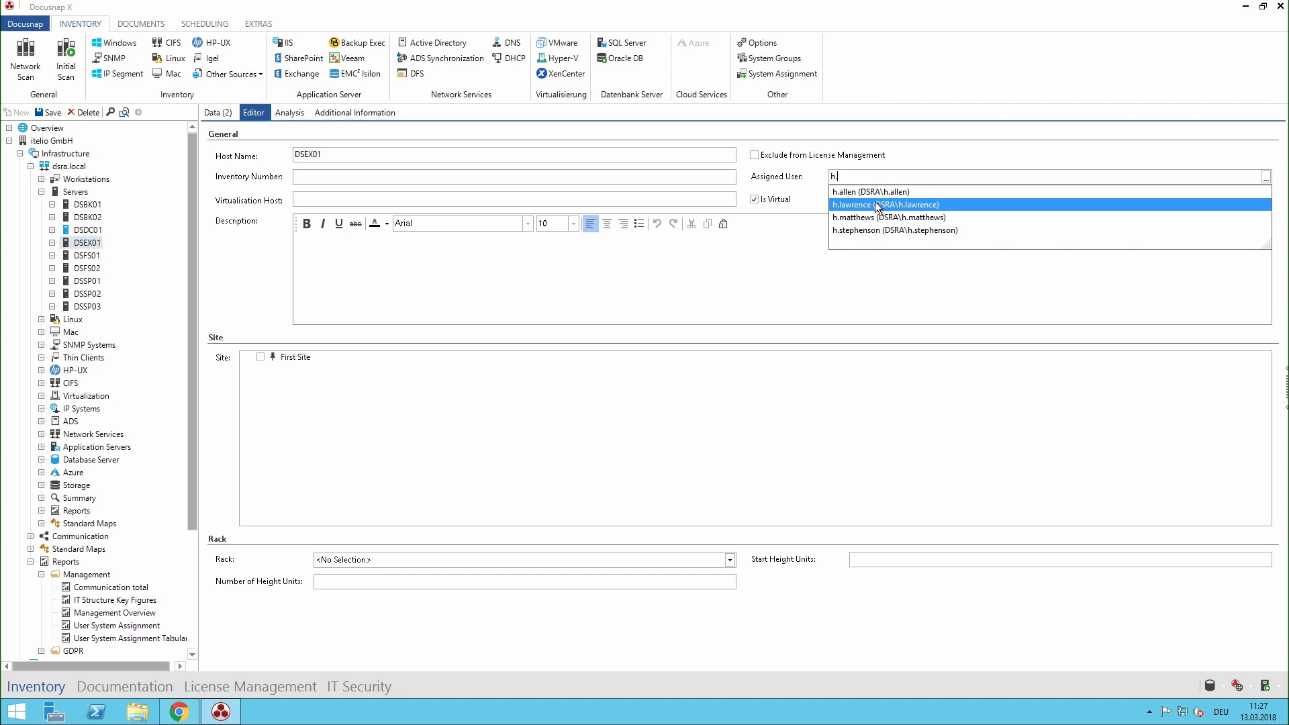
left_click(877, 204)
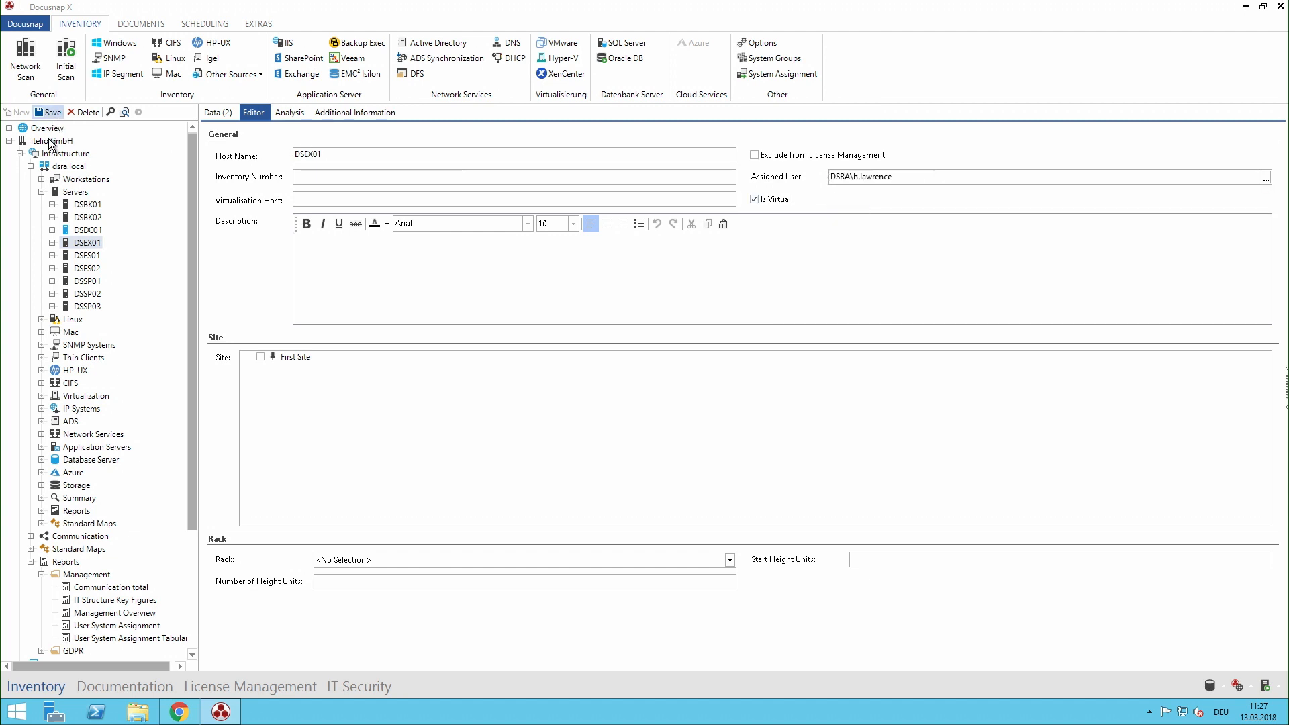
Step: Generate the User System Assignment management report again for all offered users and examine each user's systems and IT assets on page 2
left_click(31, 167)
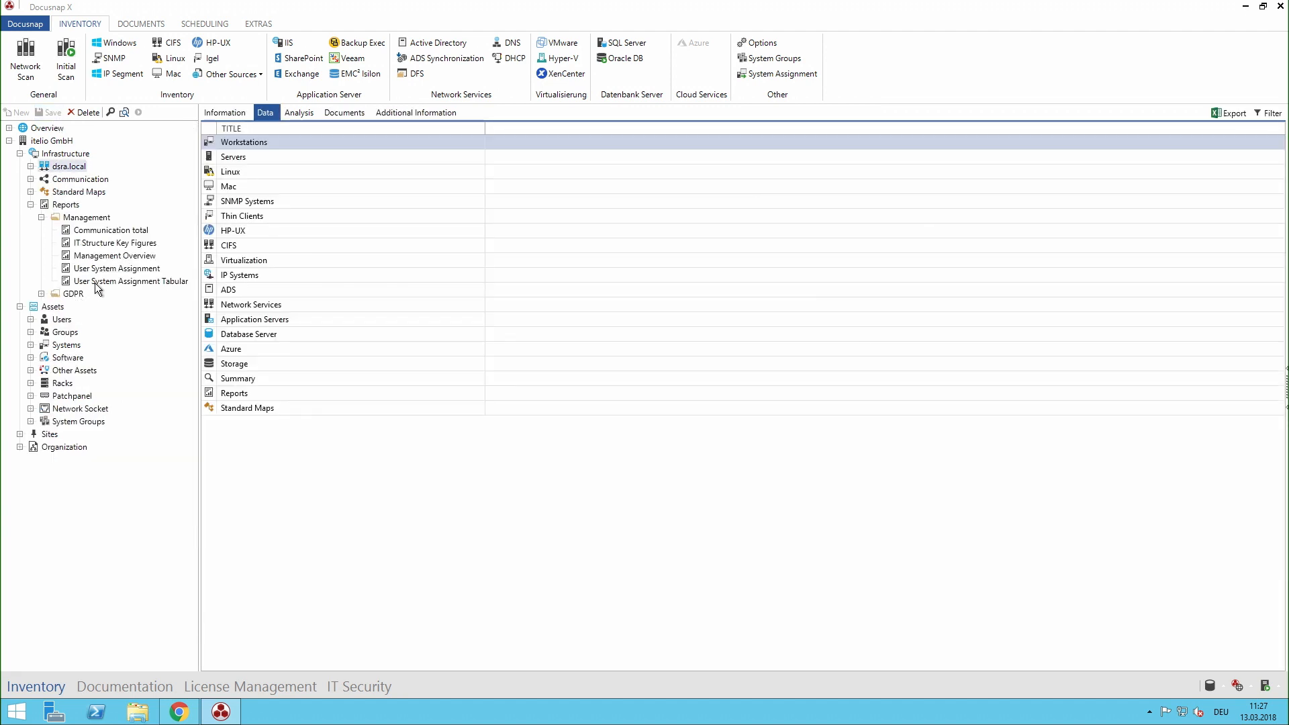
left_click(111, 269)
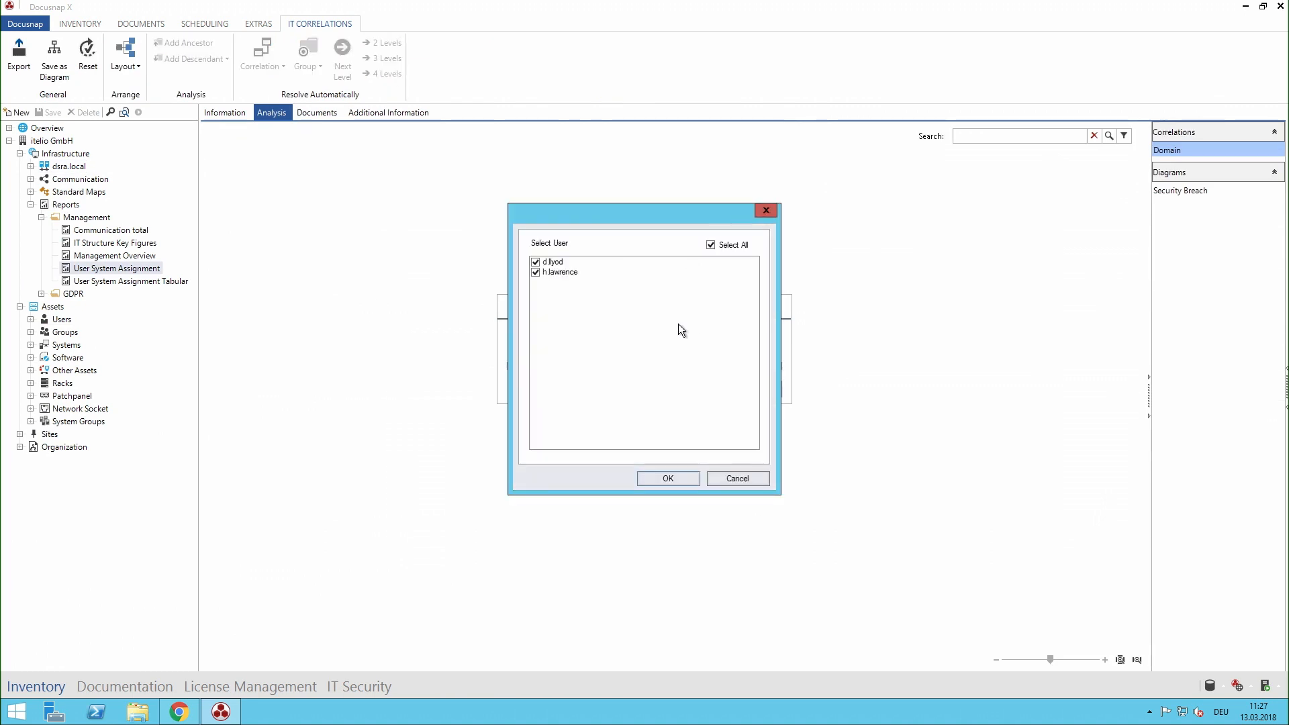
left_click(669, 478)
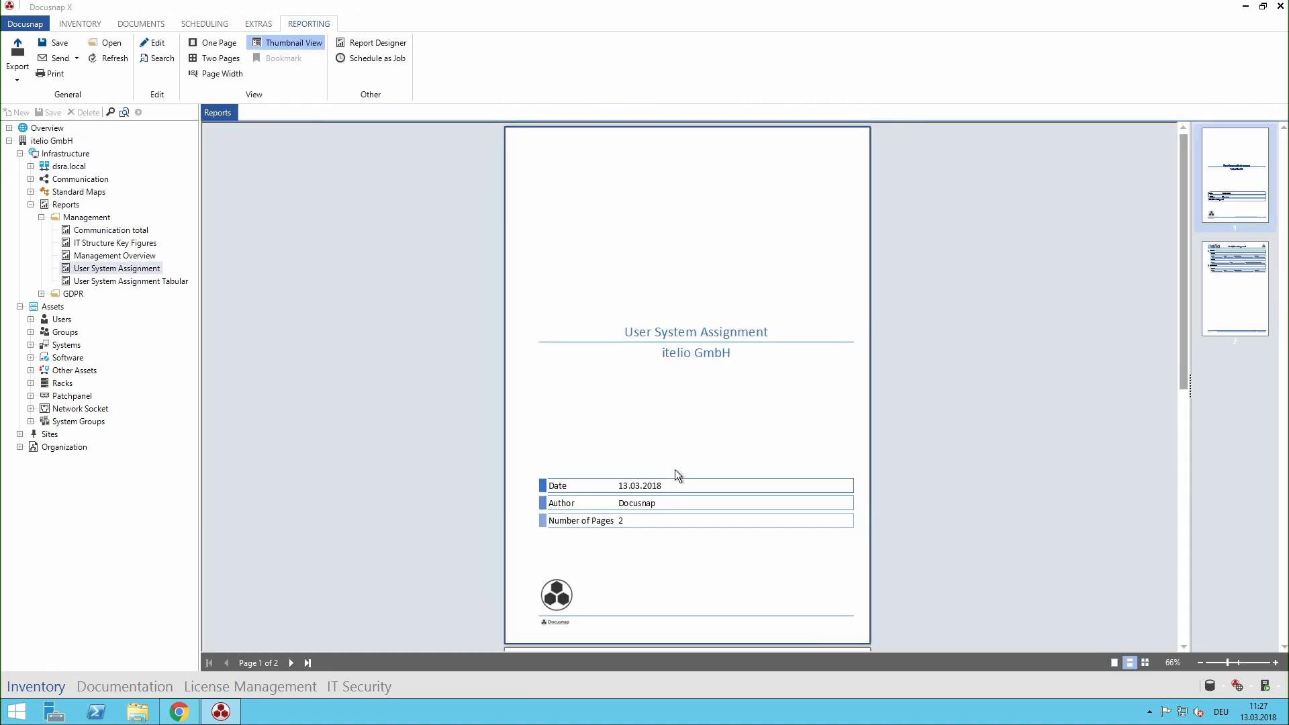
scroll(679, 417, "down", 5)
scroll(682, 425, "up", 3)
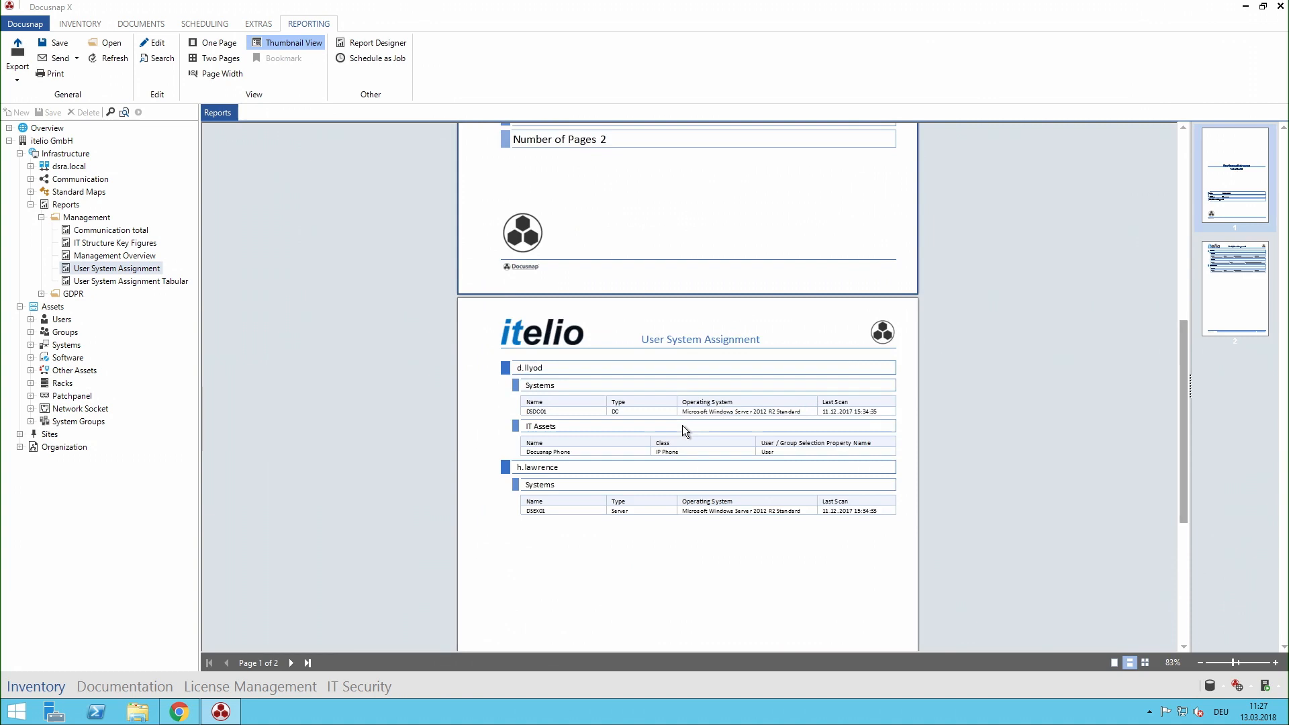
scroll(682, 425, "up", 3)
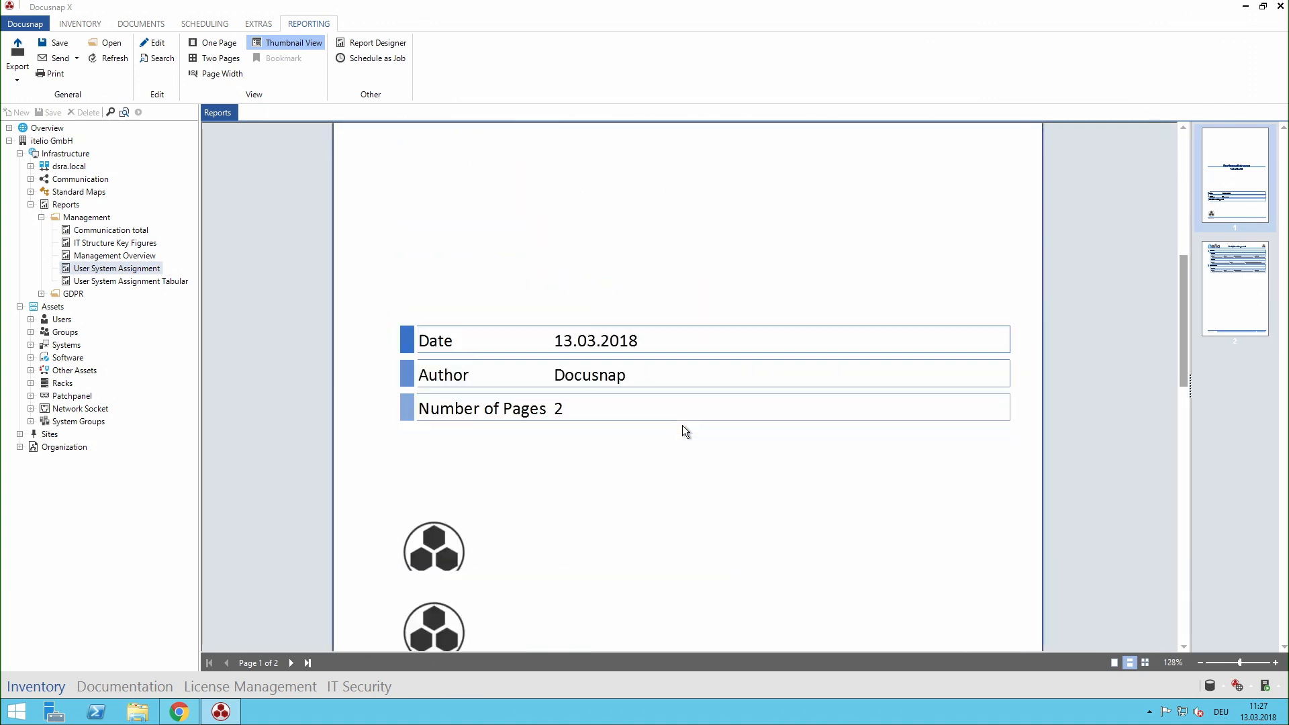
scroll(682, 425, "down", 6)
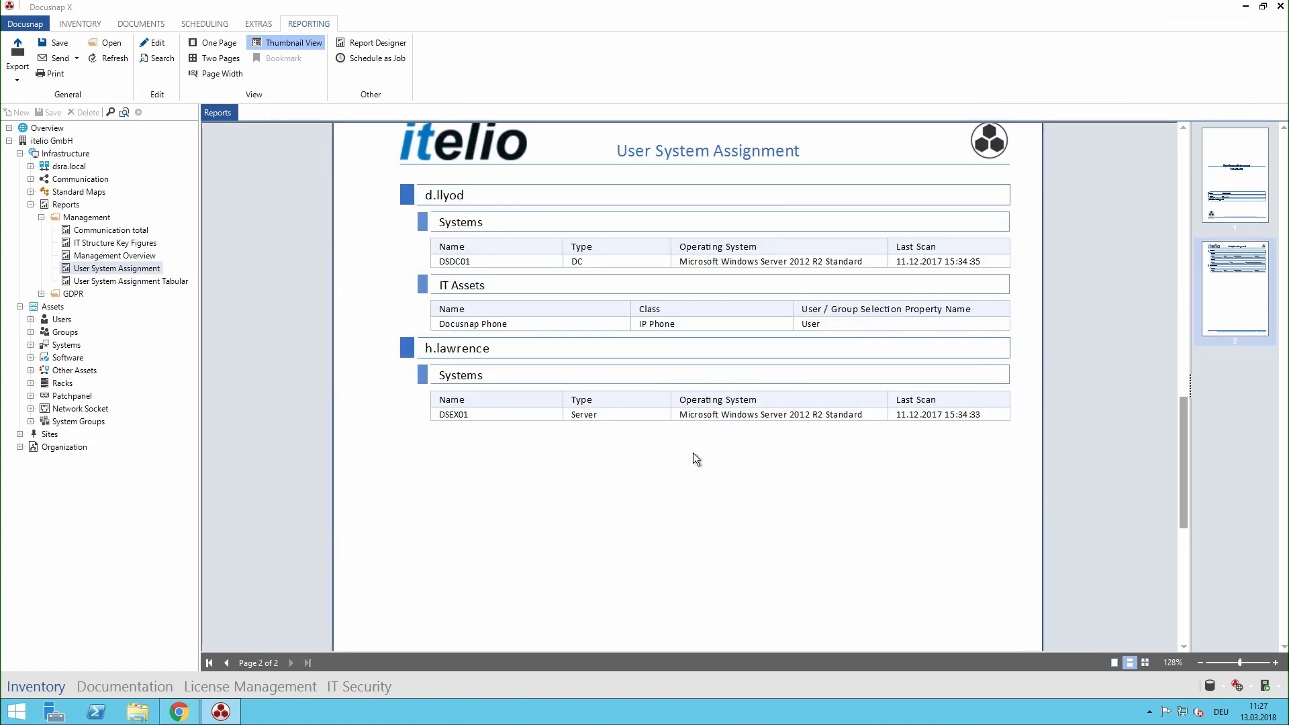